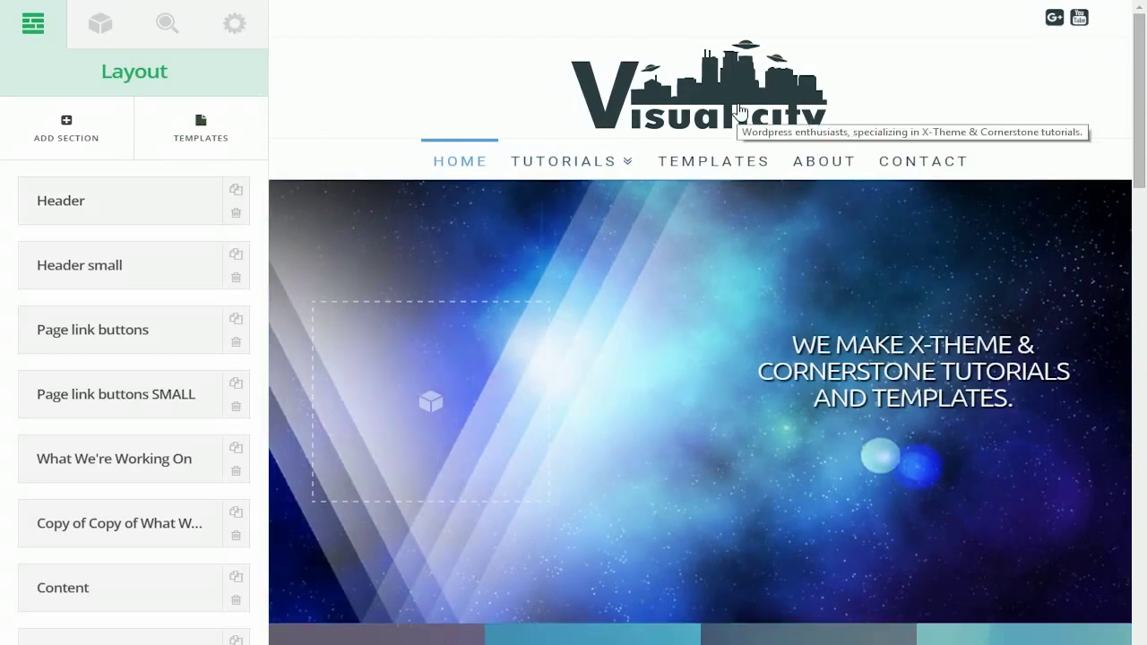
Switch the Layout panel to the outline view of the page structure and look through it.
scroll(801, 246, "down", 3)
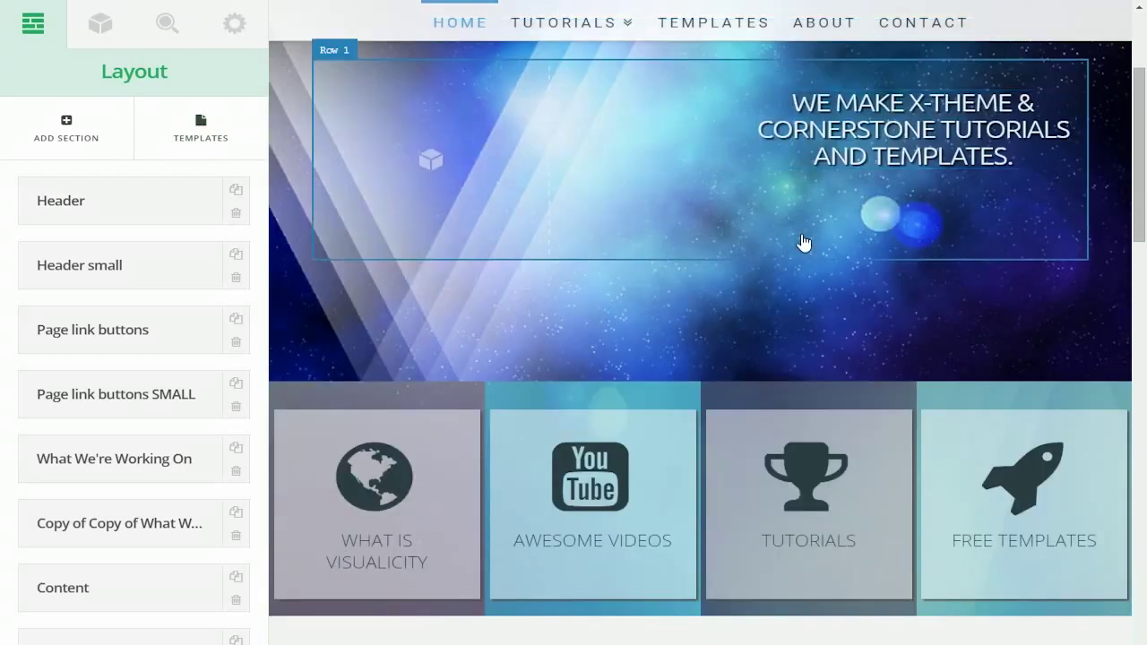
scroll(801, 246, "up", 2)
scroll(804, 242, "up", 1)
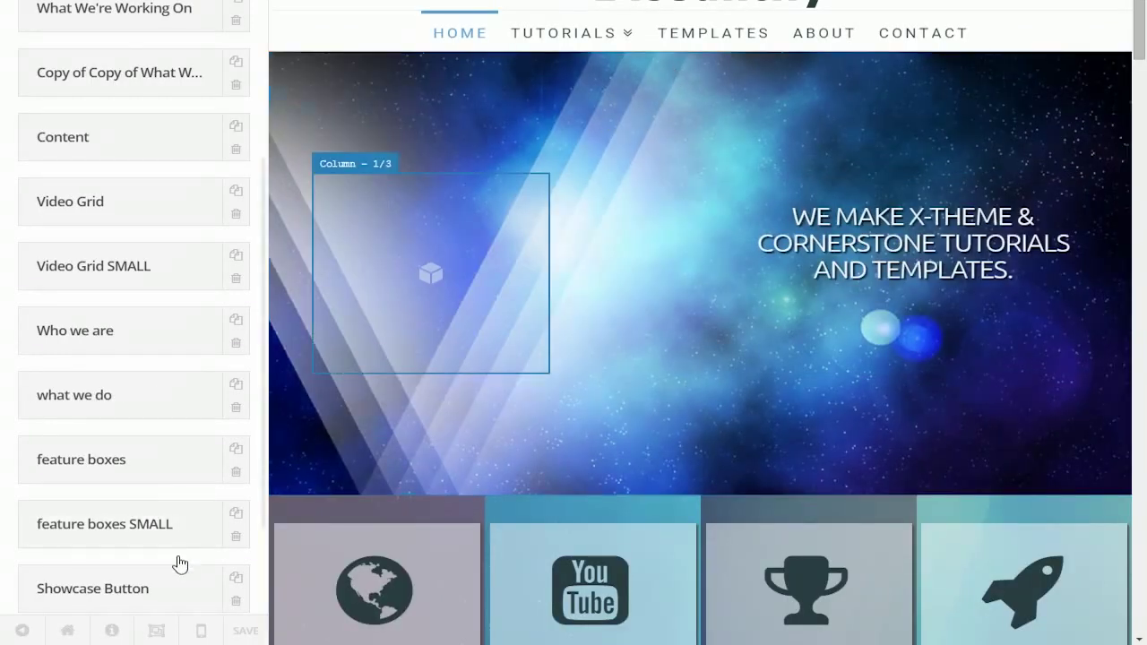
left_click(155, 630)
scroll(661, 260, "down", 4)
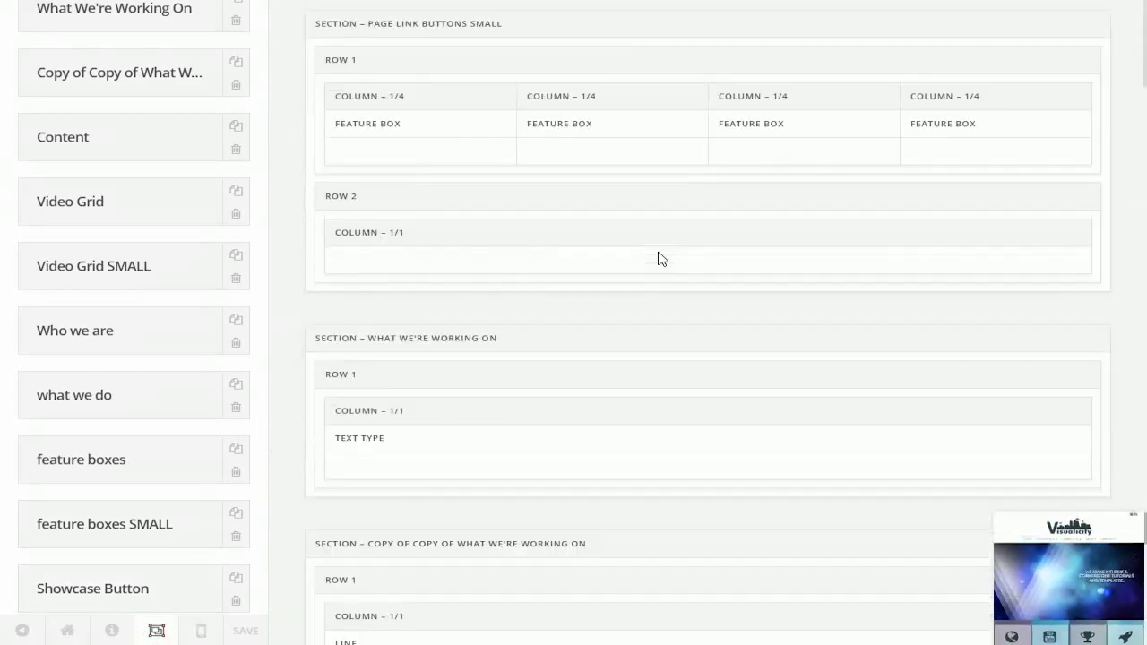
scroll(660, 260, "up", 5)
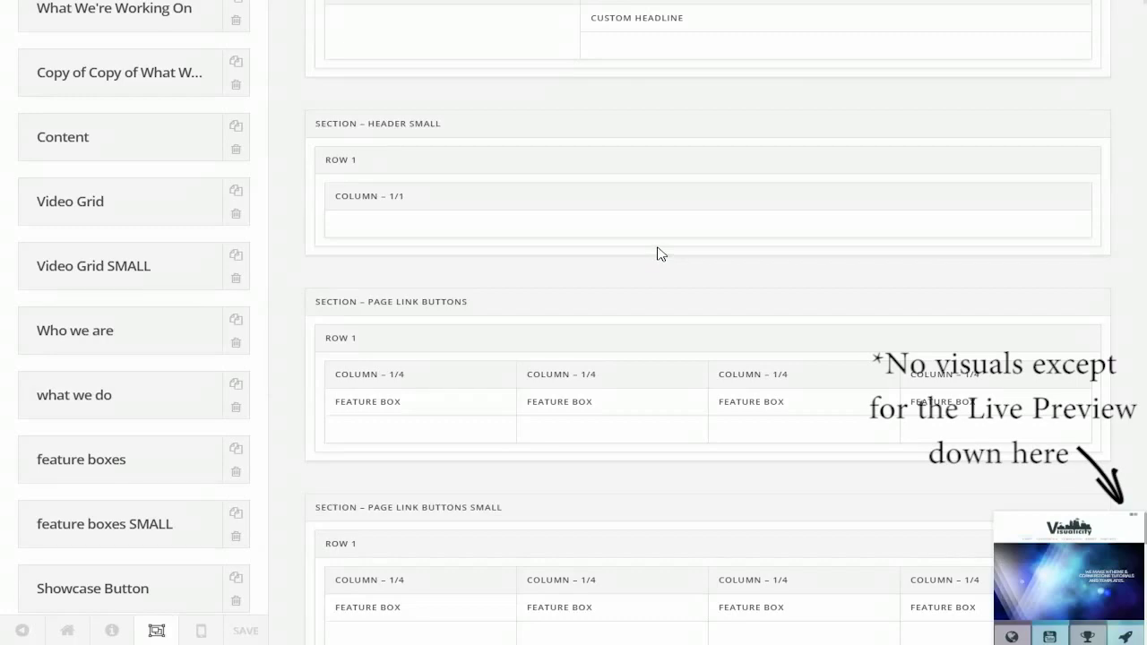
scroll(660, 254, "down", 7)
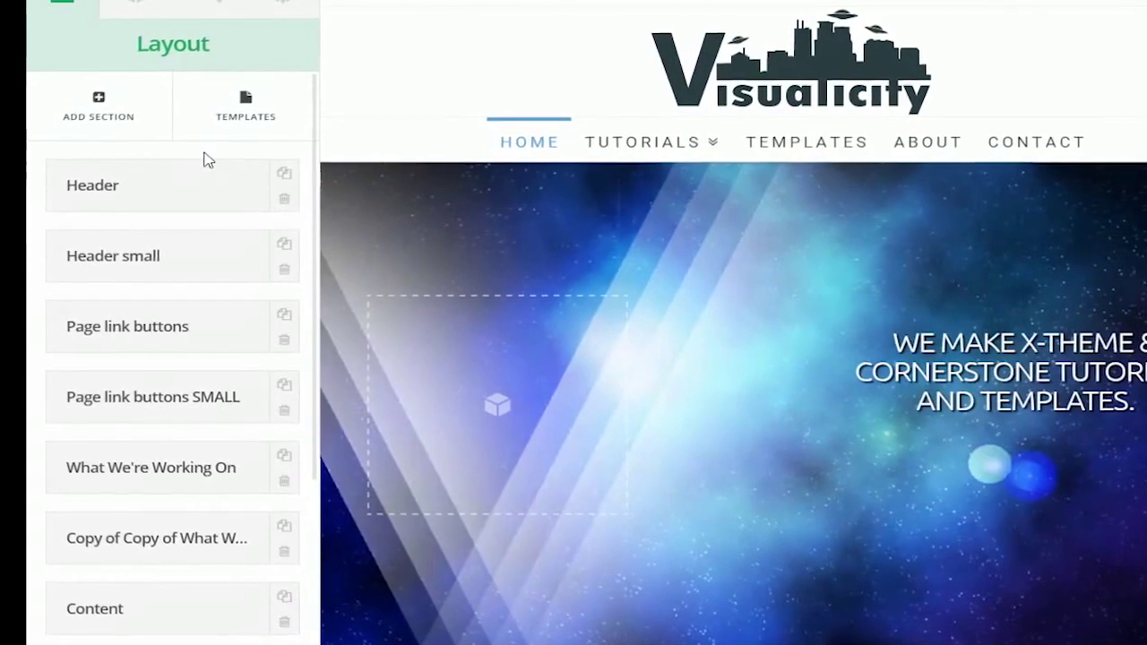
Show Templates and browse the Themeco Blocks and Themeco Pages lists without choosing anything.
left_click(244, 119)
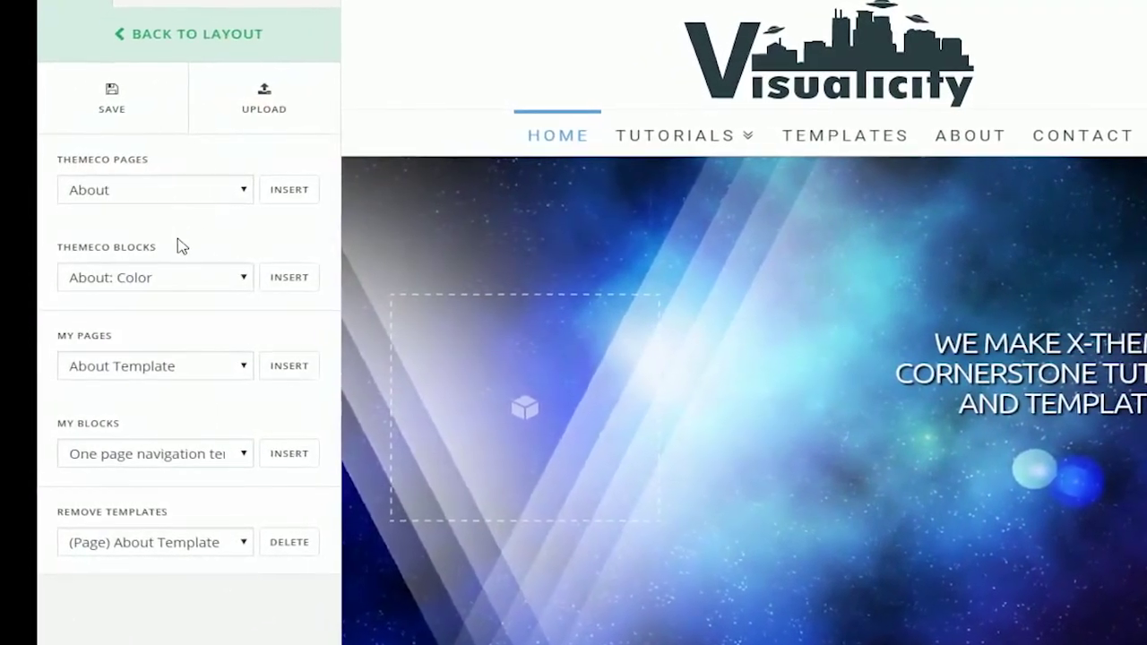
left_click(216, 276)
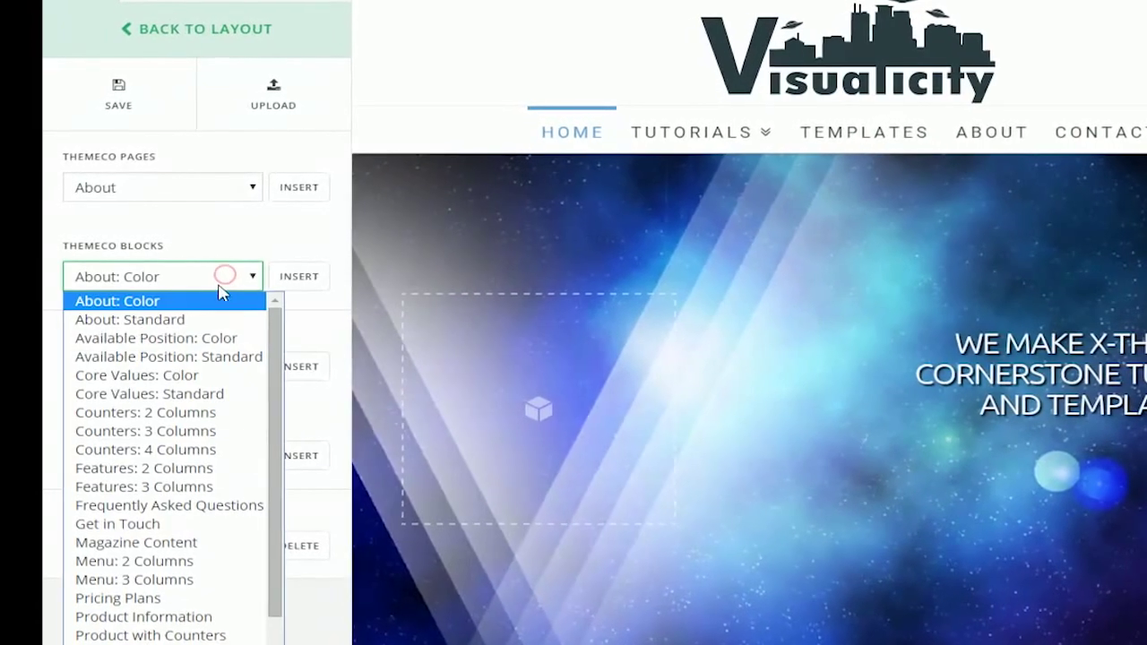
scroll(238, 341, "down", 1)
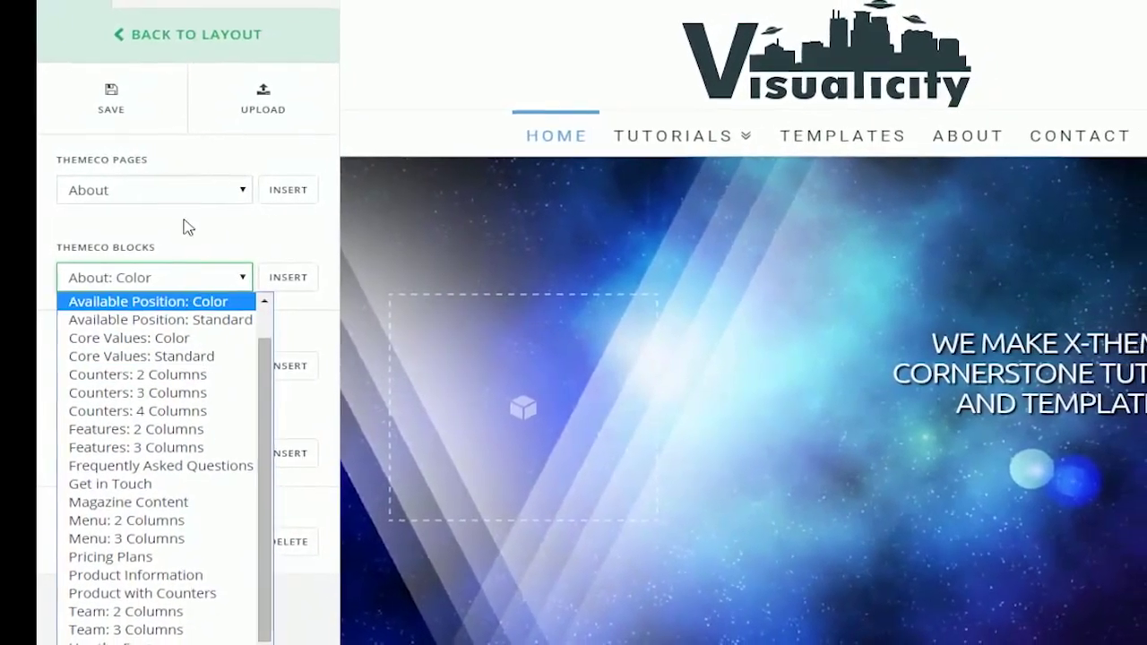
left_click(187, 224)
left_click(154, 190)
left_click(179, 144)
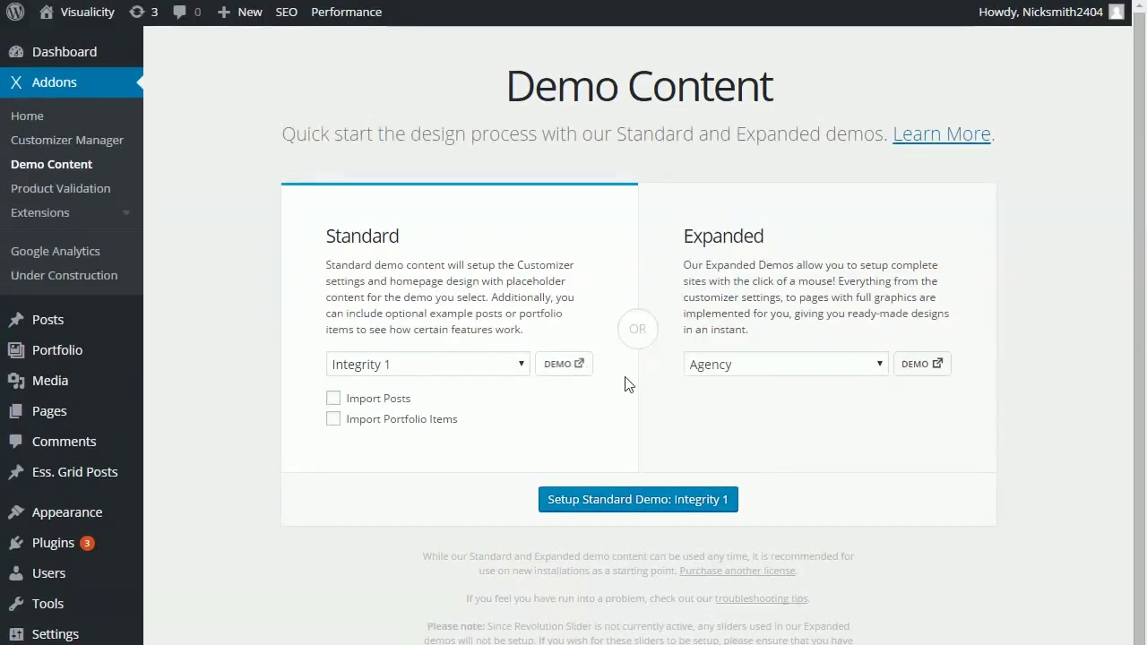
Preview the Agency expanded demo site, browsing its About and News pages.
left_click(919, 369)
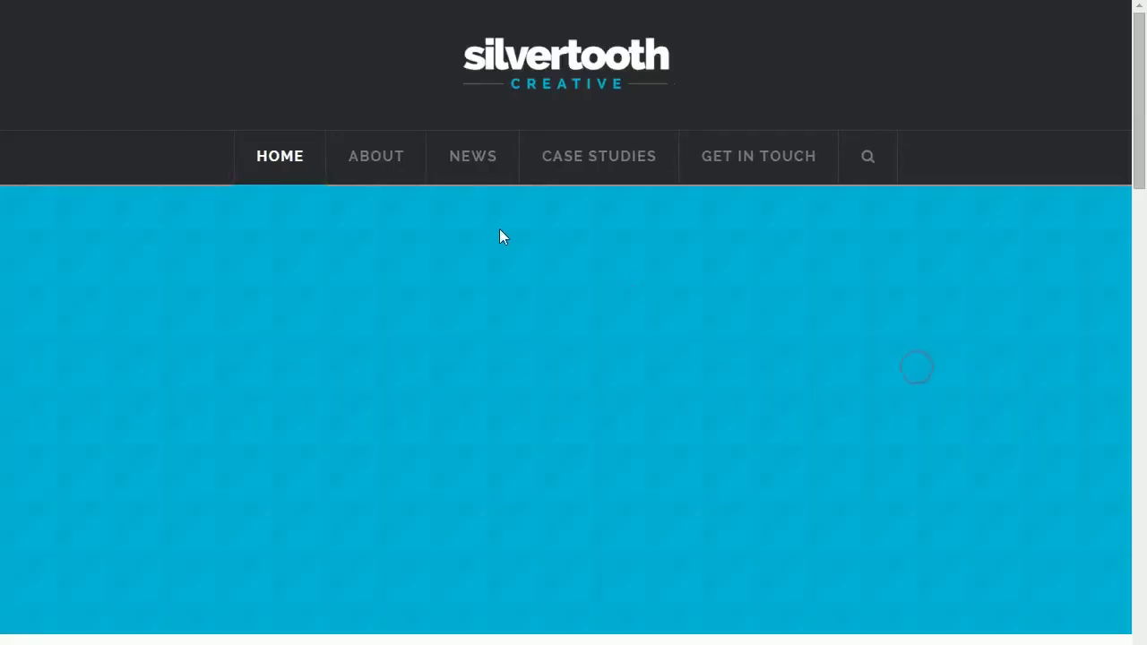
left_click(376, 158)
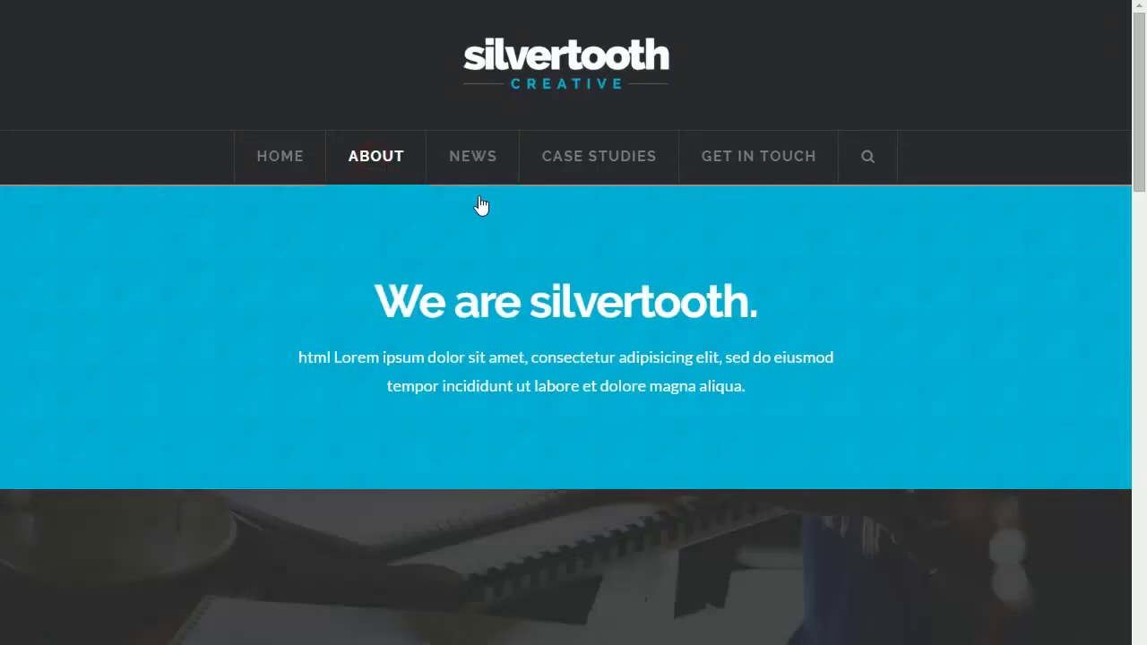
scroll(481, 206, "down", 10)
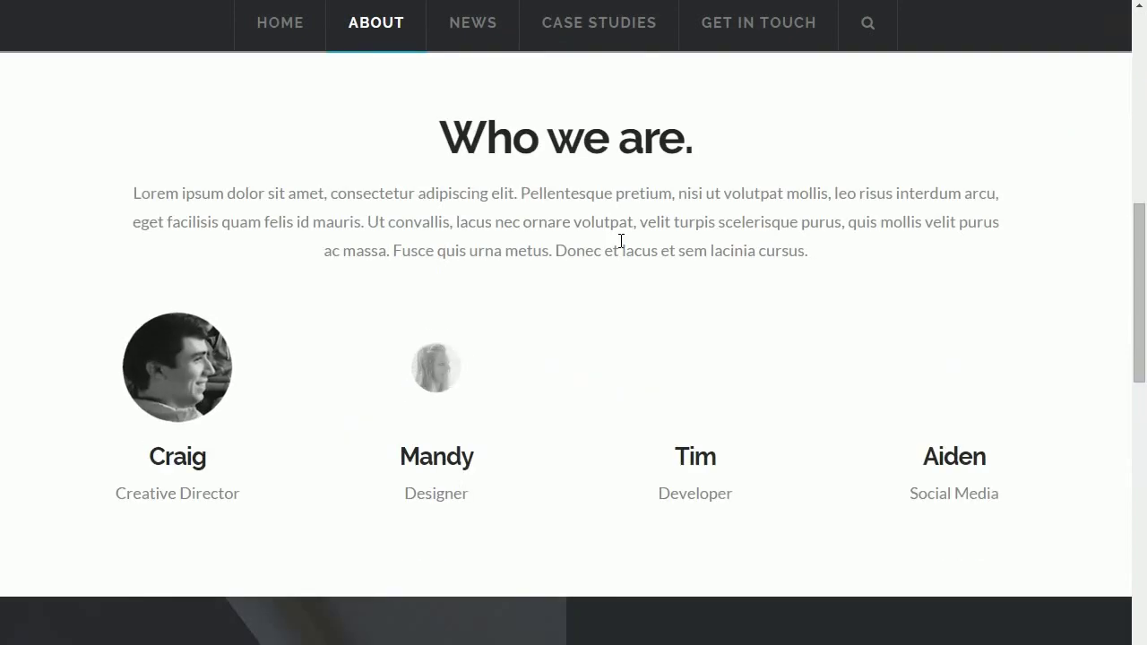
scroll(620, 240, "down", 5)
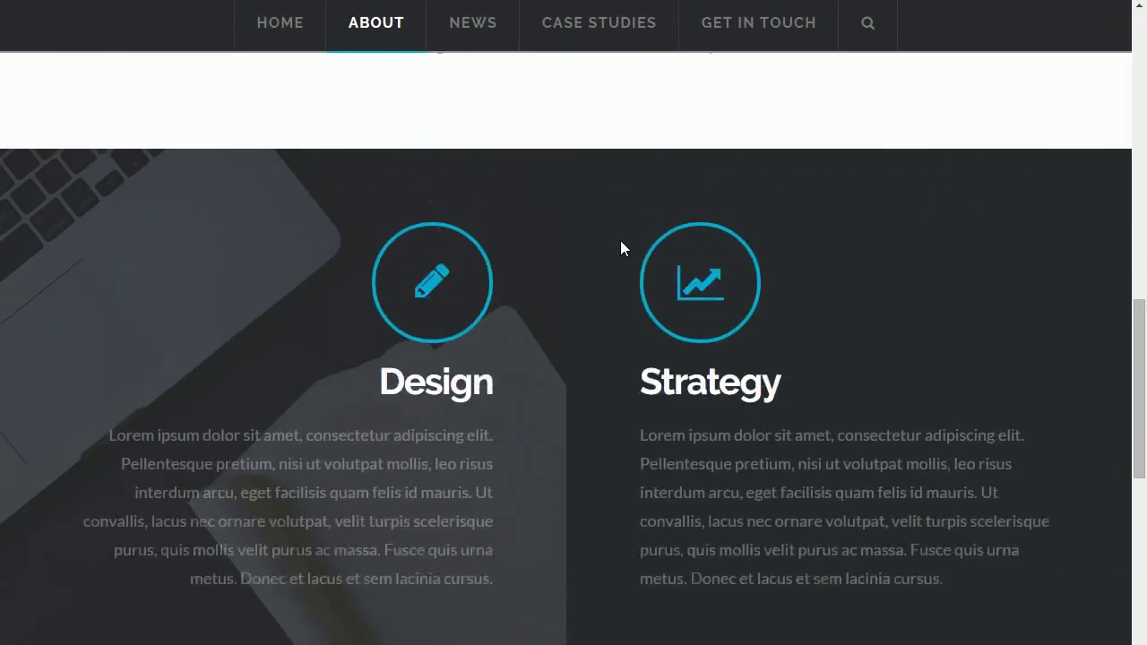
scroll(621, 242, "up", 5)
left_click(476, 25)
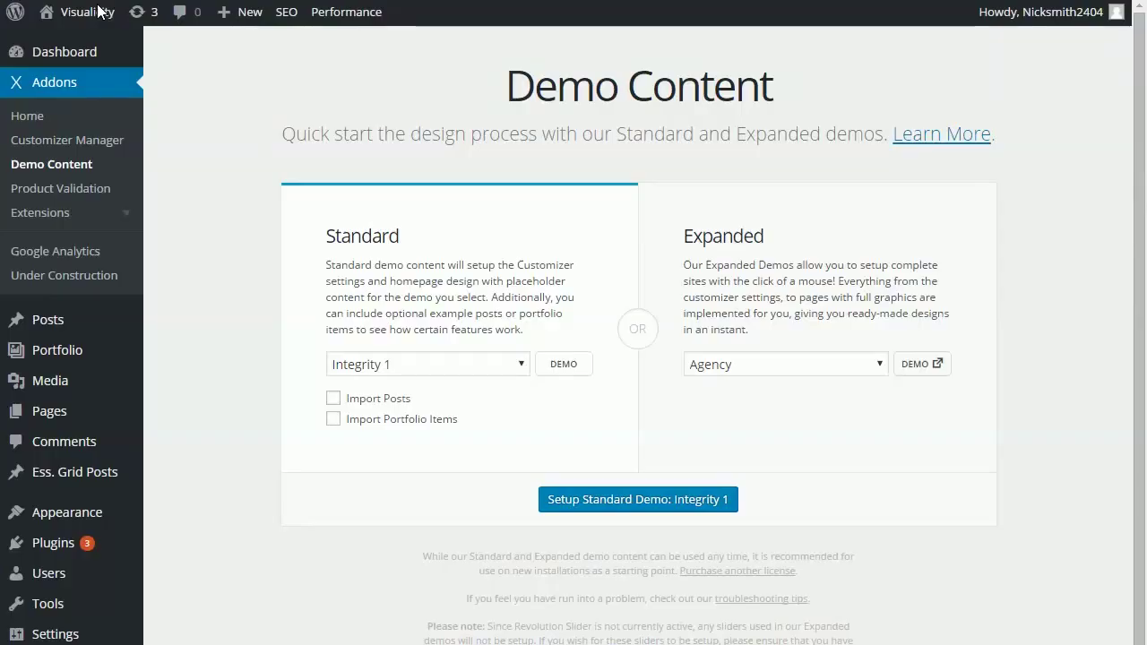
Check the standard demos list, keep Integrity 1, and view its STACKS section.
left_click(761, 363)
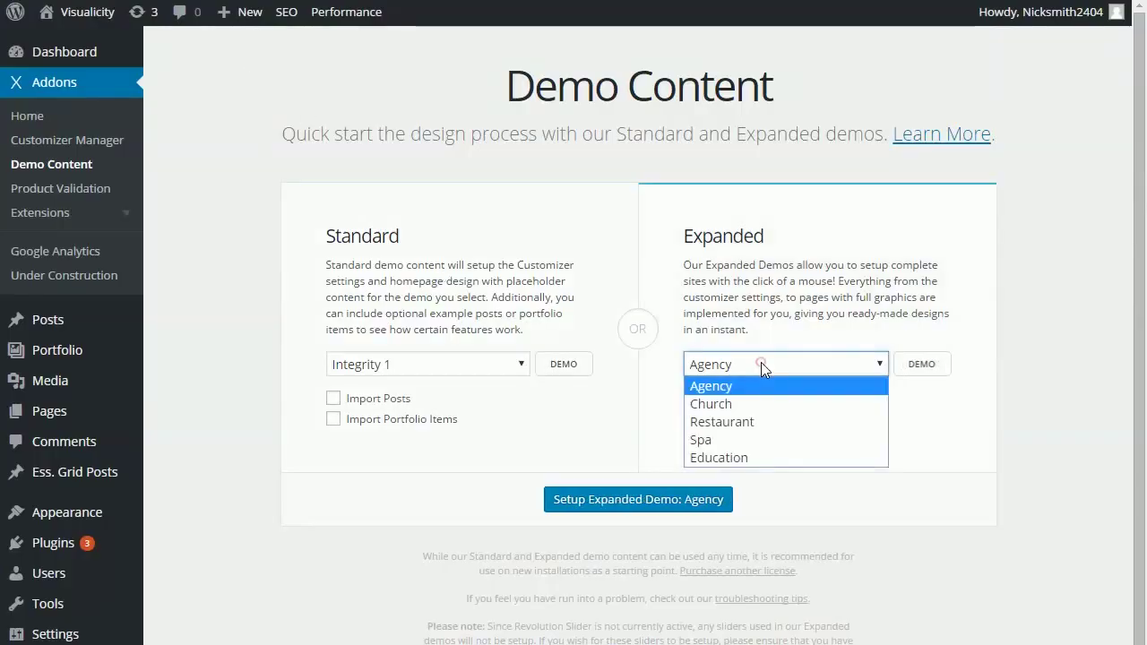
left_click(461, 364)
left_click(403, 382)
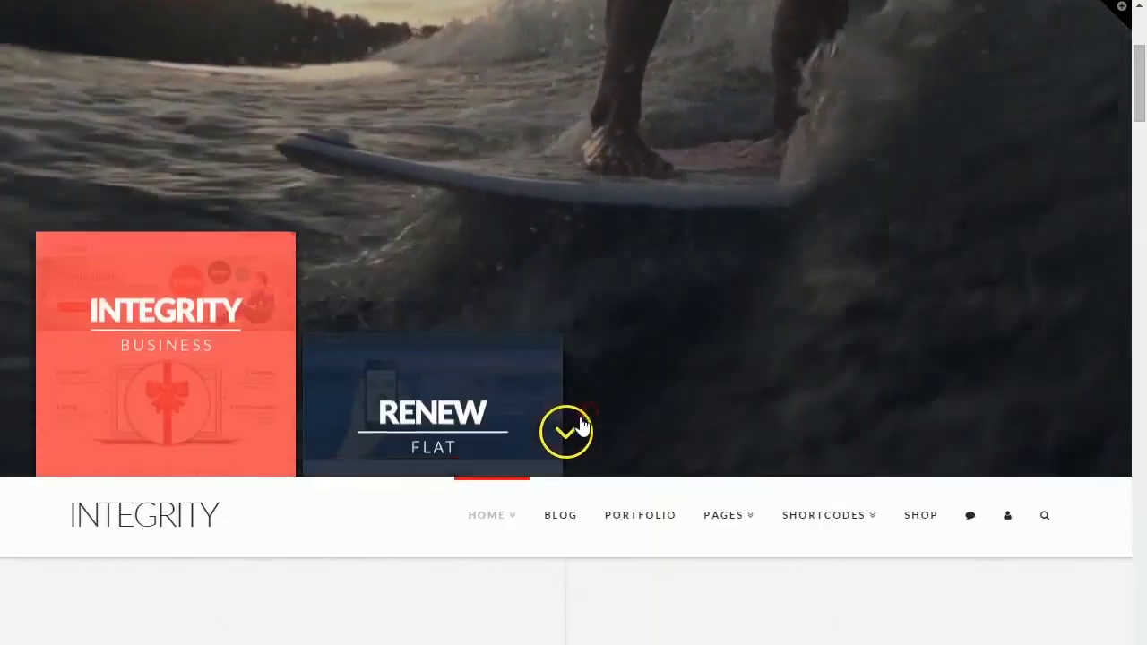
left_click(574, 427)
scroll(584, 394, "down", 4)
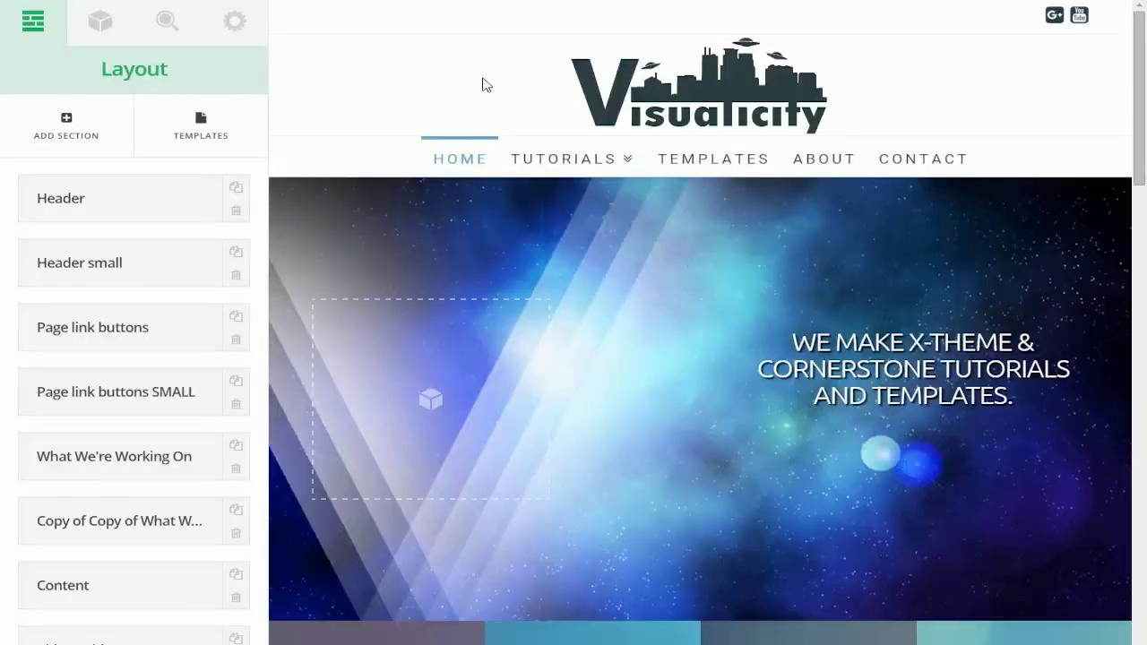
Place an Accordion in the hero section, then add a Text element above the existing text block.
left_click(97, 23)
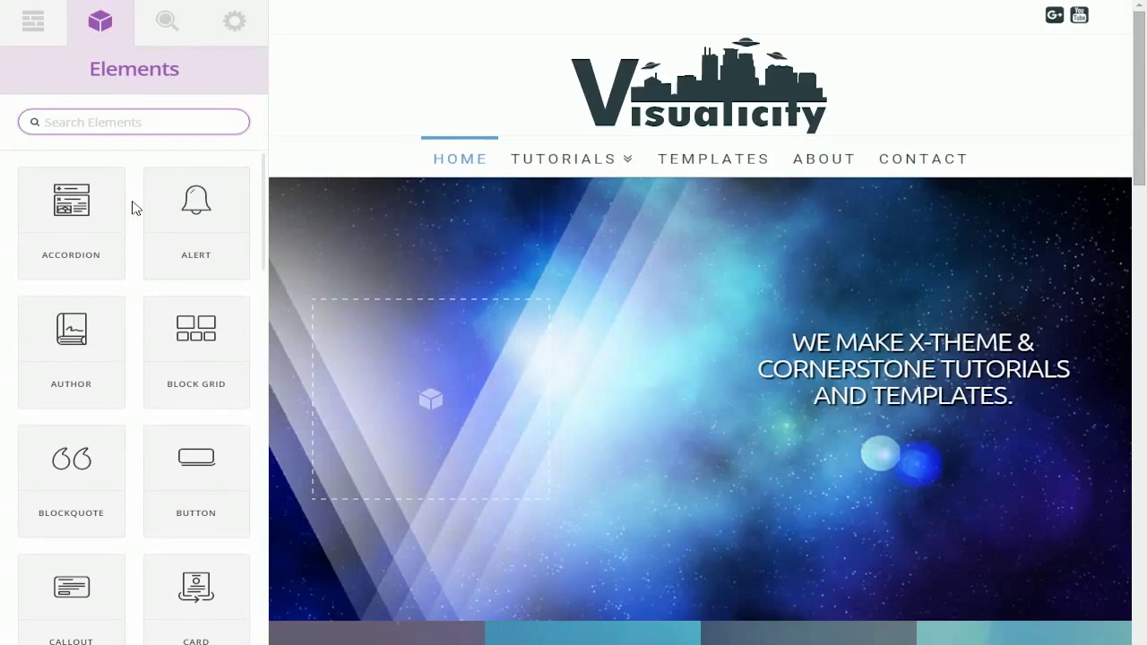
mouse_move(77, 215)
left_mouse_down()
mouse_move(64, 206)
mouse_move(730, 371)
mouse_move(730, 334)
mouse_move(465, 358)
mouse_move(455, 384)
mouse_move(751, 346)
mouse_move(770, 401)
left_mouse_up()
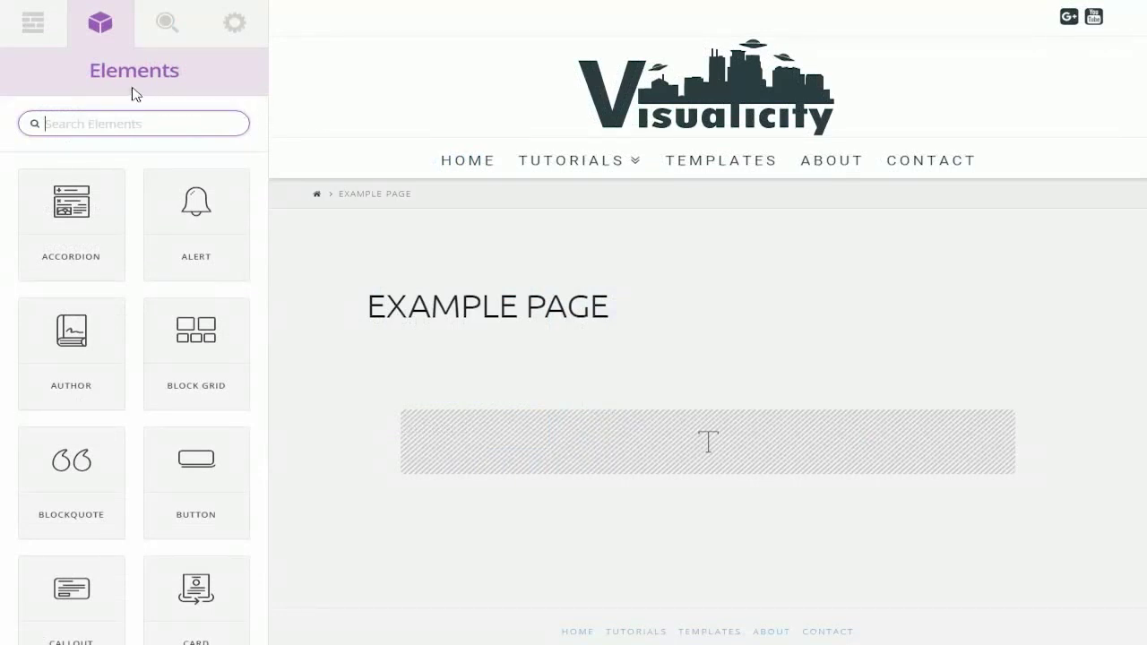
type("text")
left_click_drag(186, 217, 708, 432)
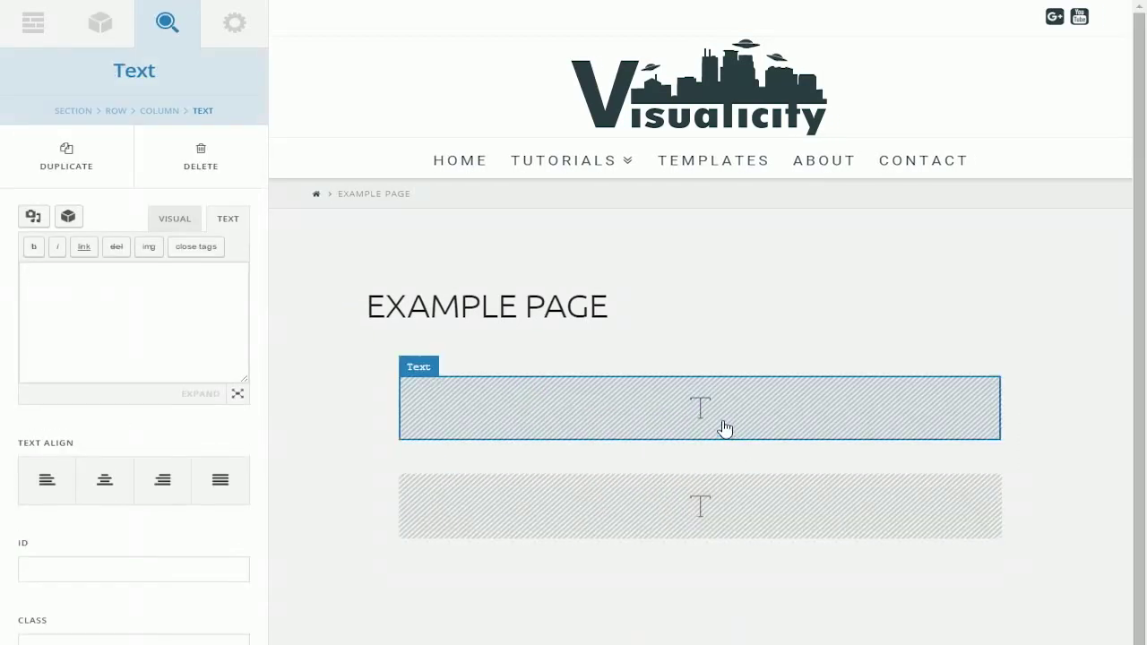
Browse the Typography, Information and Structure shortcode groups, then open the Typography > Pullquote form.
left_click(68, 219)
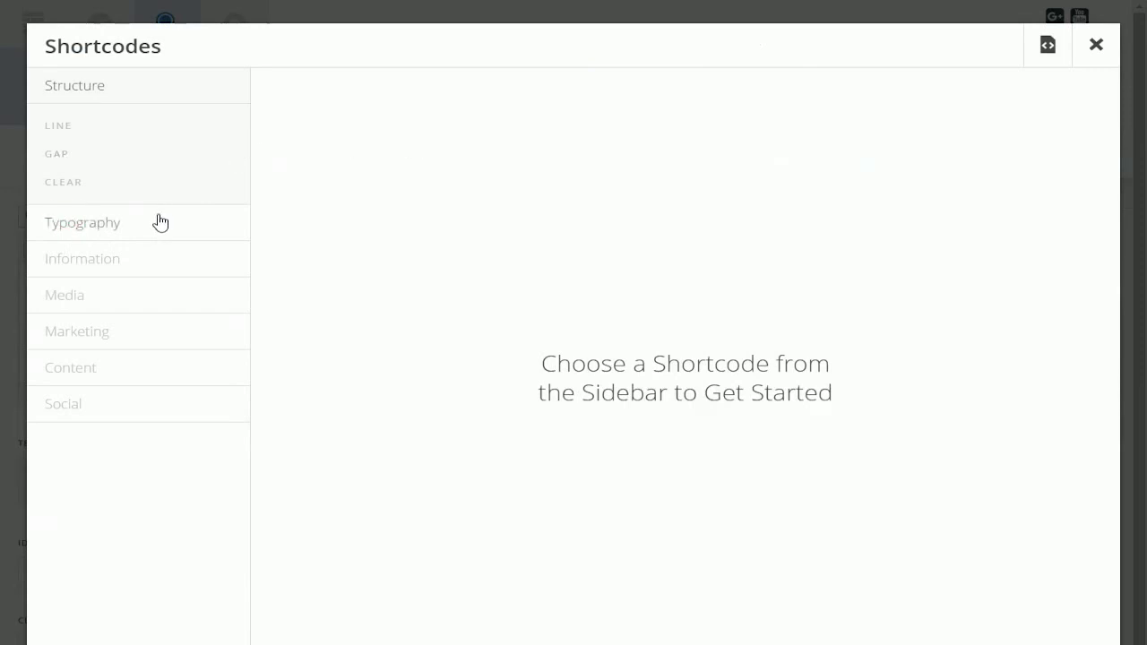
left_click(147, 222)
left_click(91, 409)
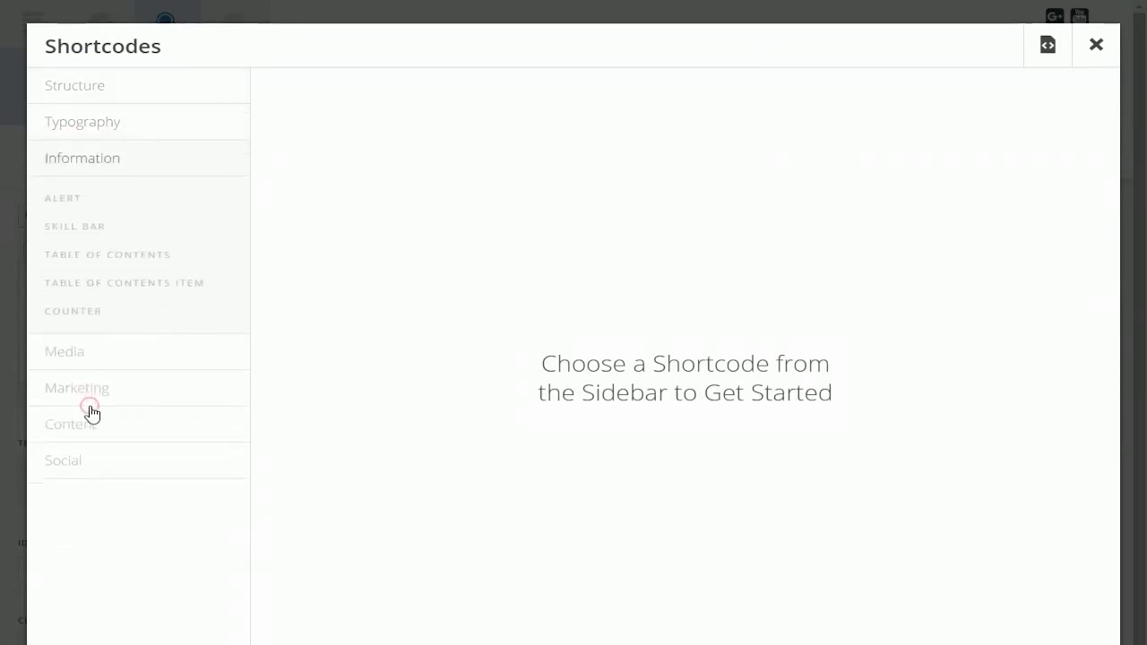
left_click(83, 259)
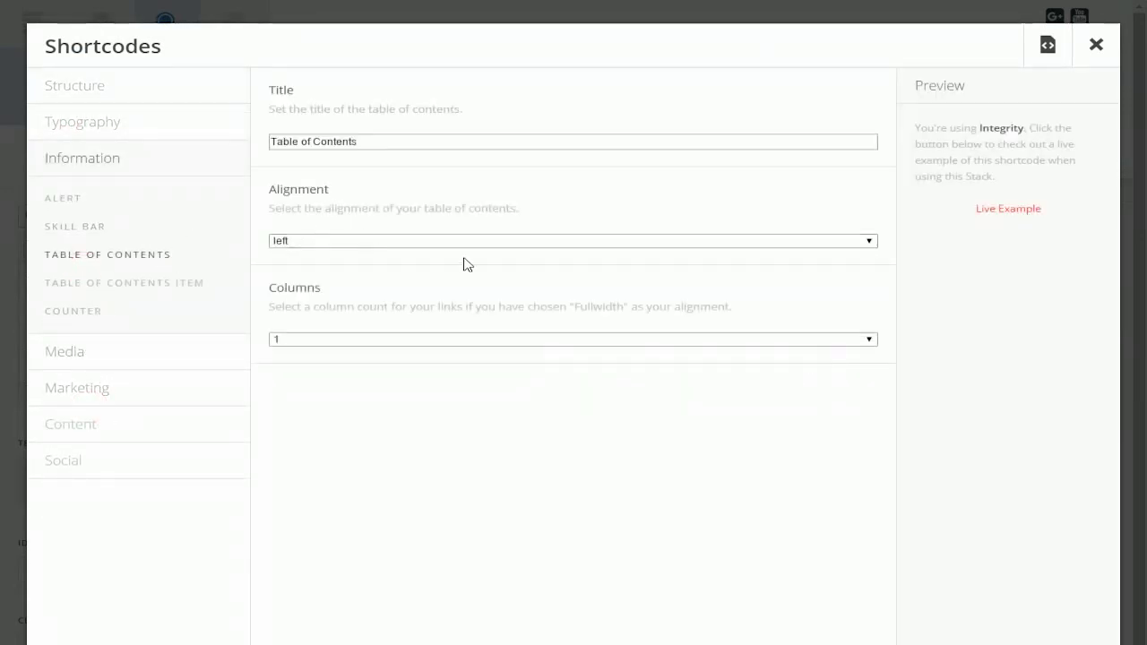
left_click(87, 126)
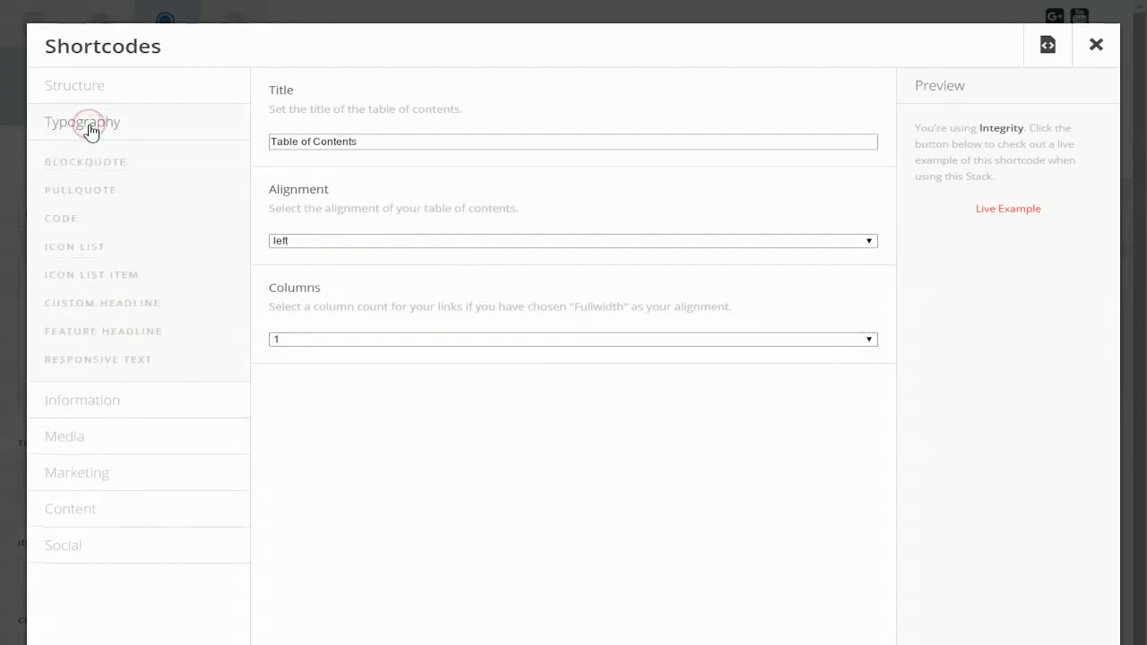
left_click(79, 86)
left_click(102, 230)
left_click(101, 418)
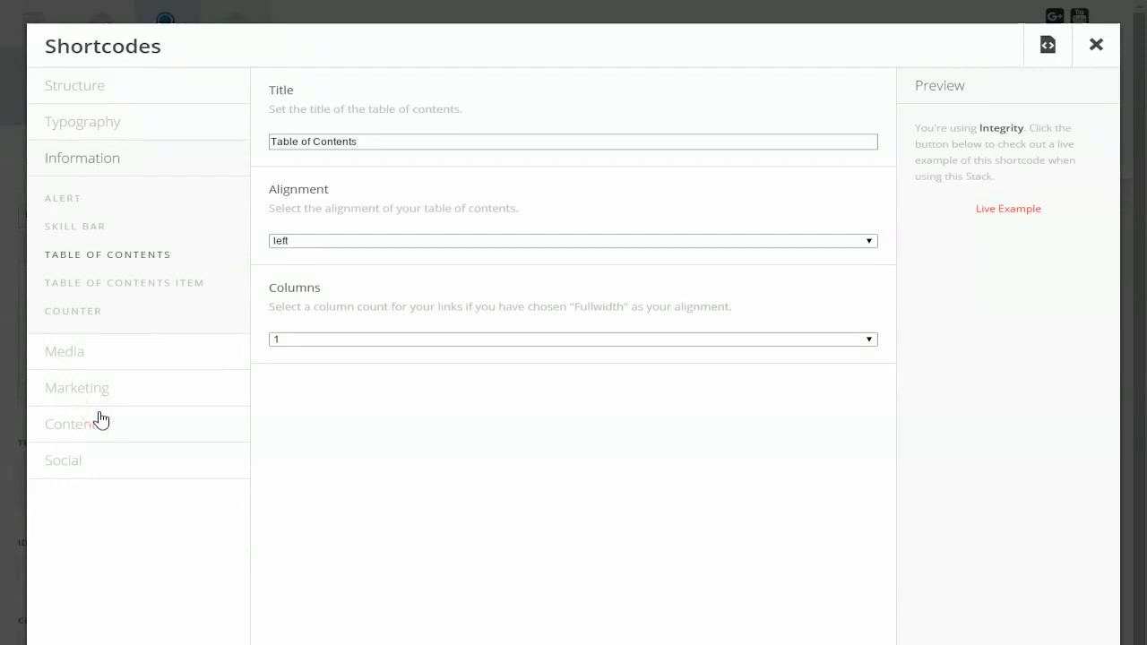
scroll(596, 8, "down", 2)
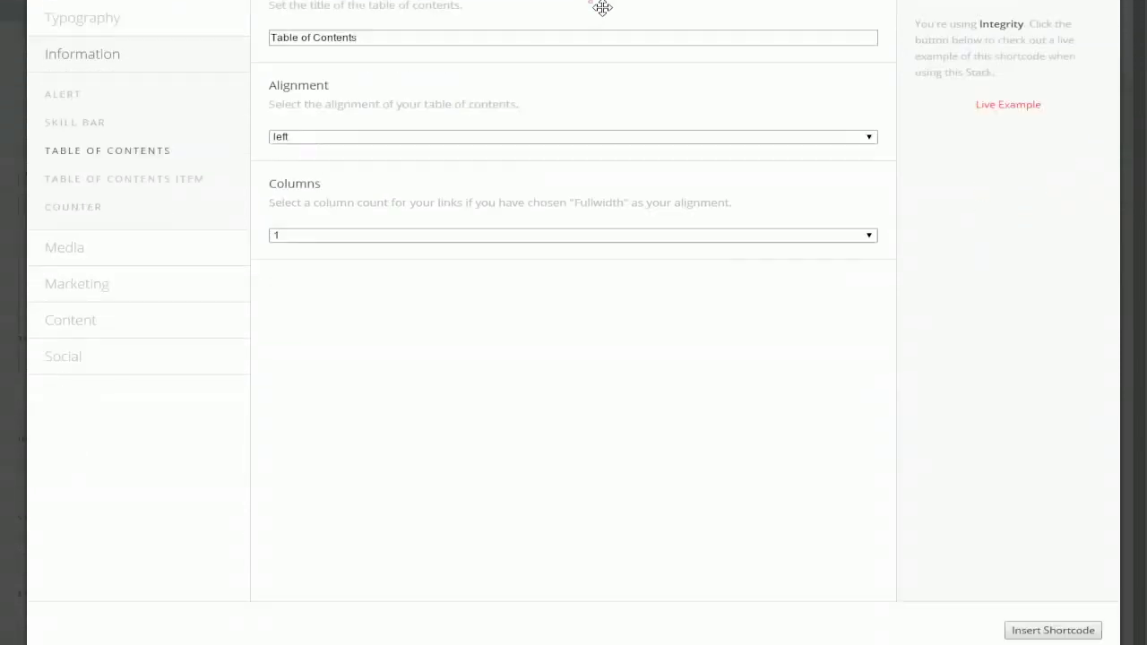
scroll(589, 7, "up", 1)
left_click(108, 107)
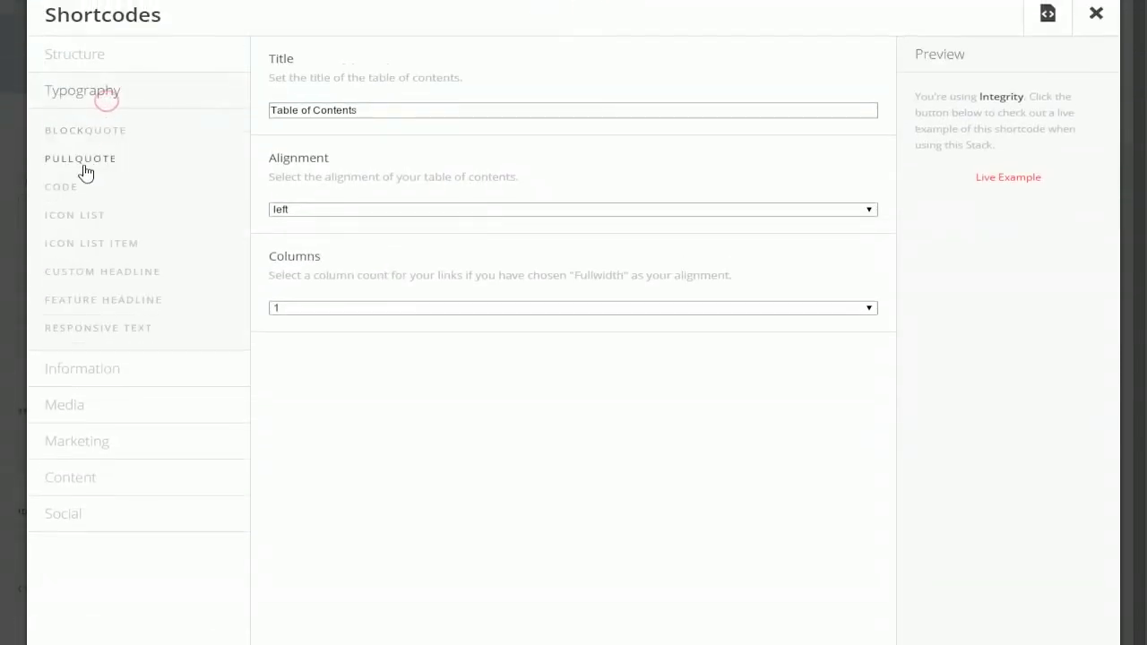
left_click(80, 158)
Enter 'This is a pullquote' as the pullquote text and move on to the cite field.
left_click(358, 135)
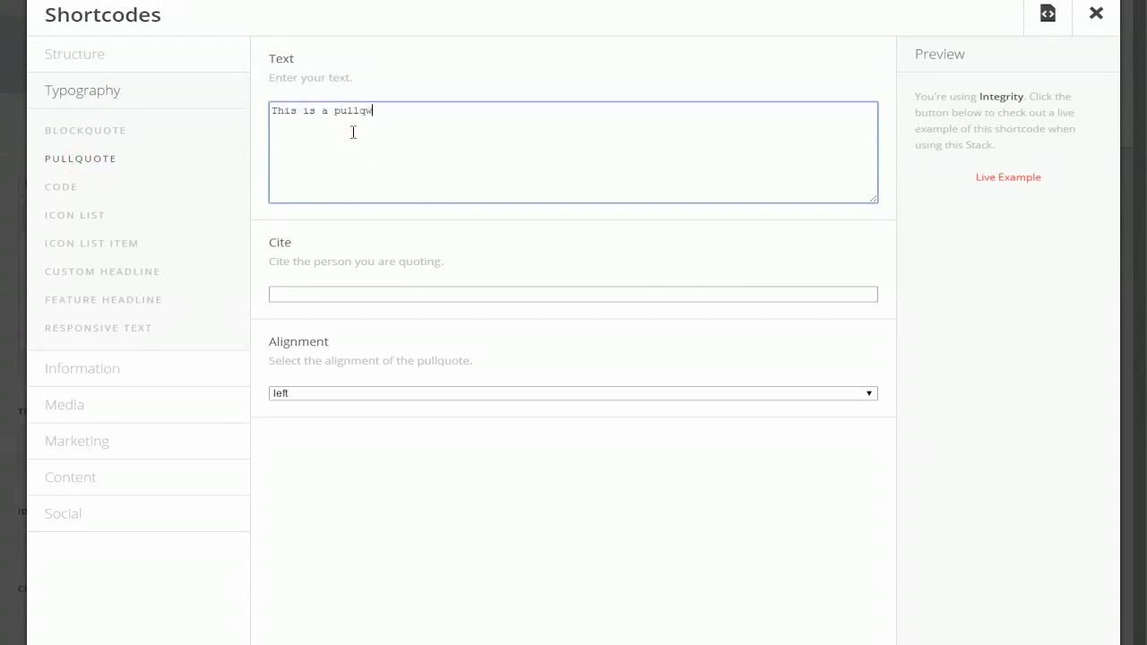
type("This is a pullquote")
key("Tab")
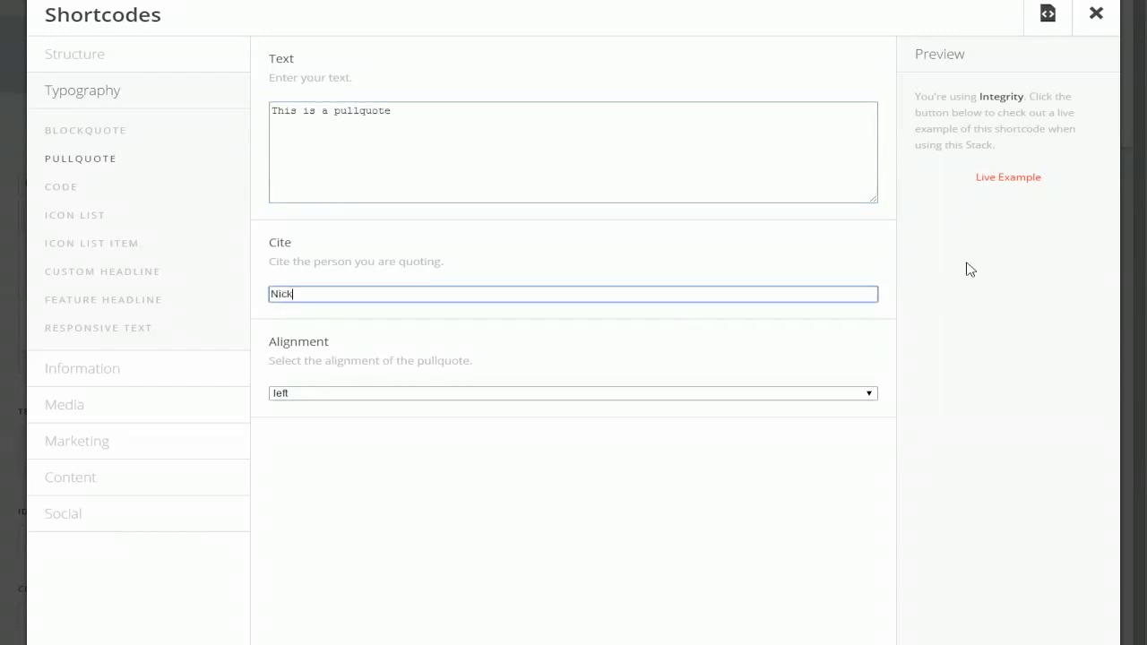
scroll(928, 7, "down", 2)
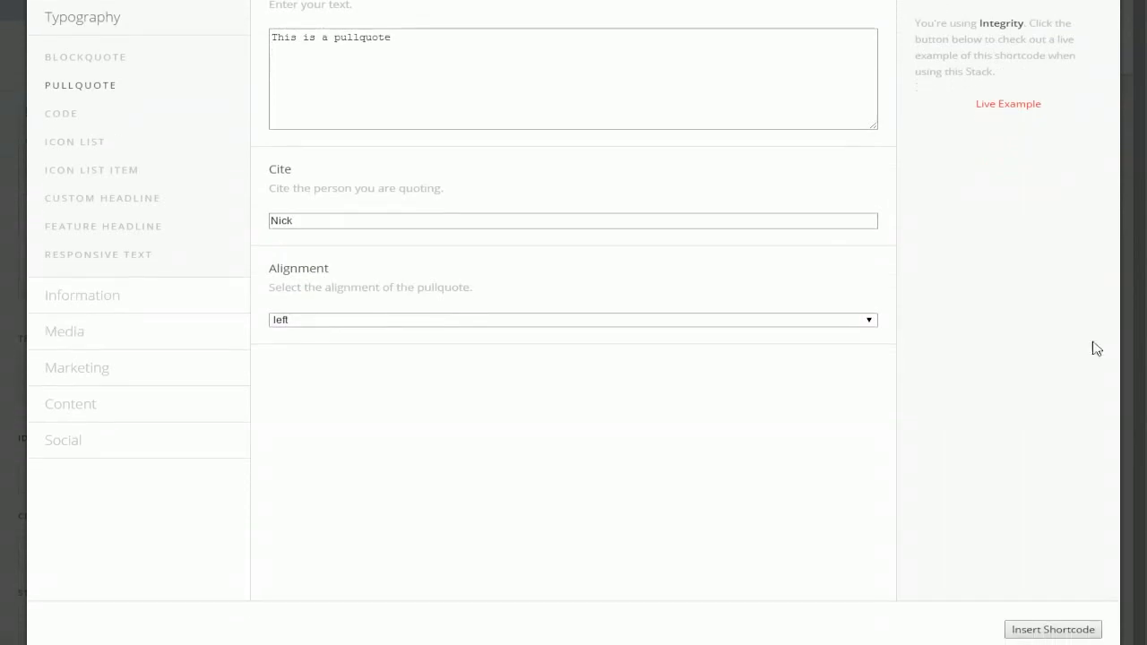
Insert the pullquote shortcode into the Text element, then select and copy the shortcode text.
left_click(1060, 634)
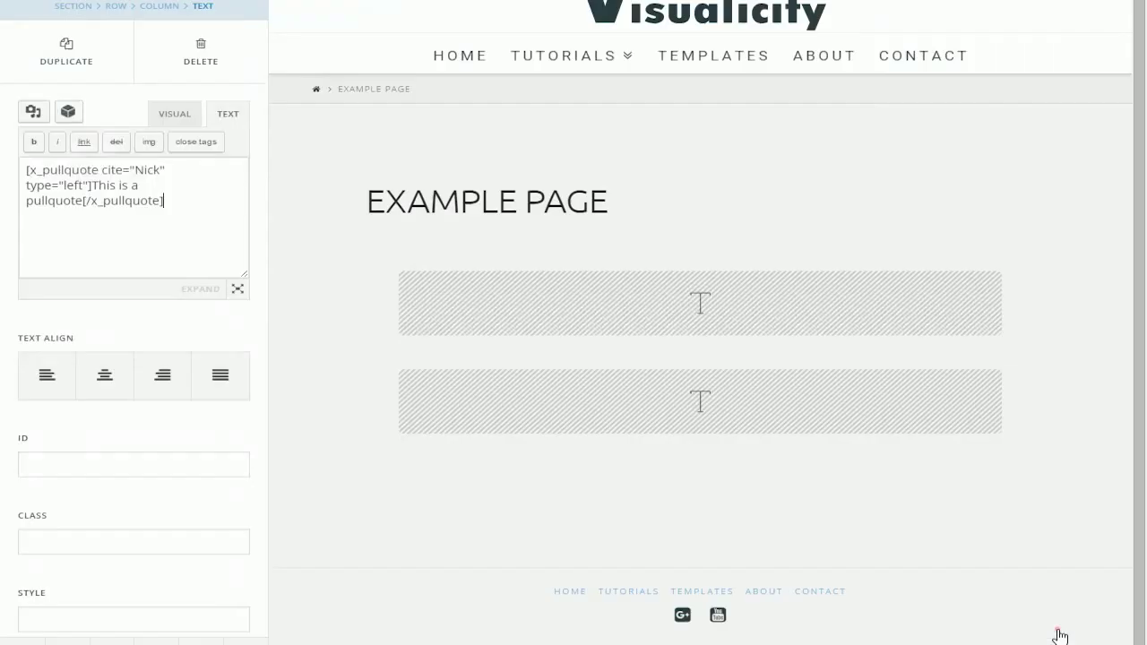
triple_click(210, 218)
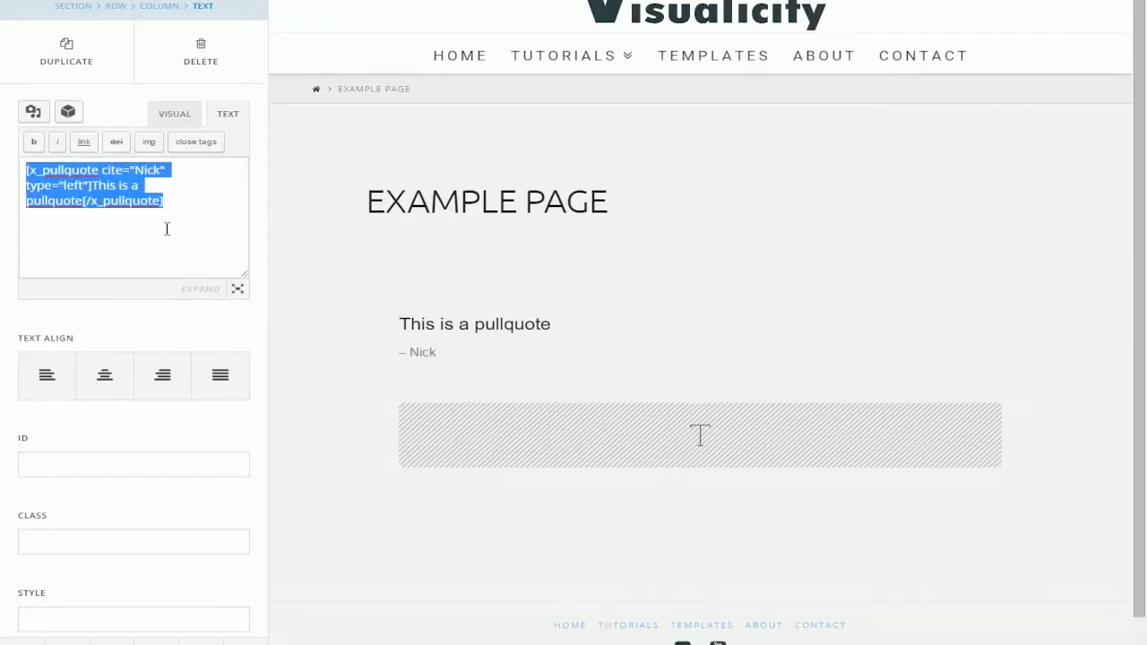
right_click(137, 210)
left_click(182, 225)
left_click(182, 225)
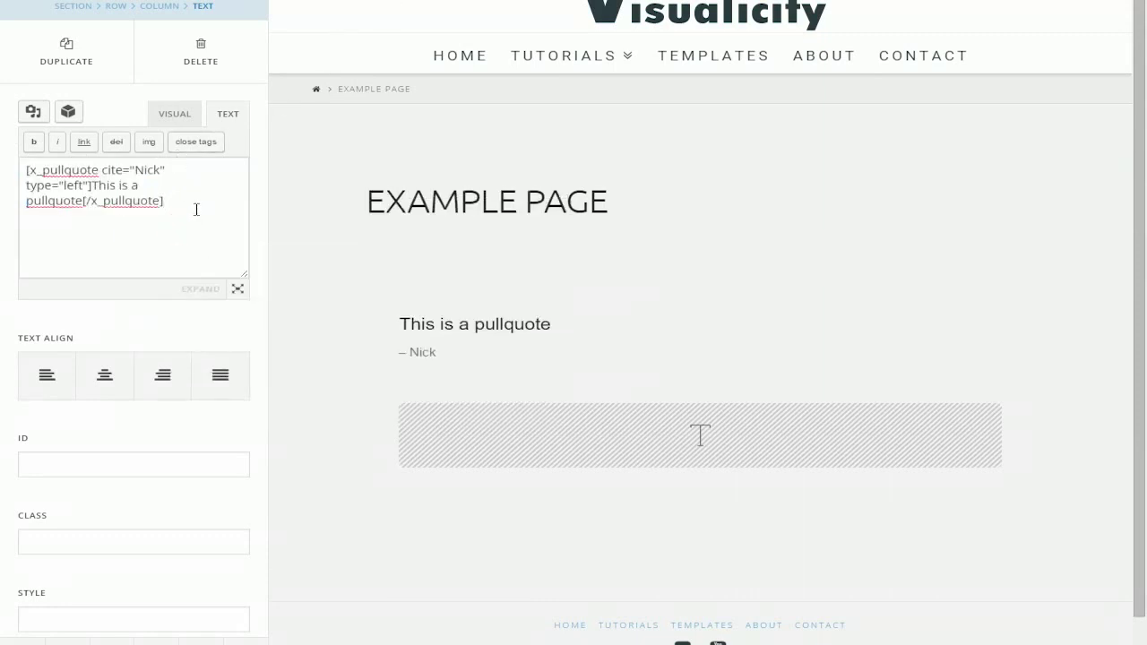
left_click(196, 209)
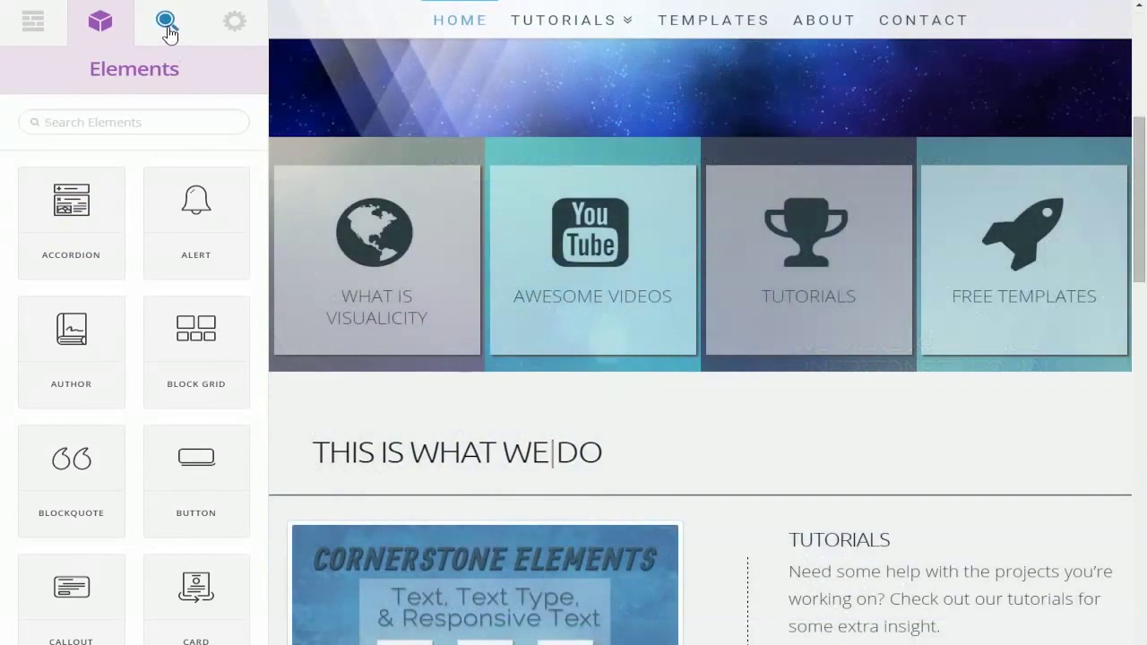
Inspect the 'This is What We Do' Text Type heading, reviewing its 'Do' suffix and typing speed options.
left_click(166, 21)
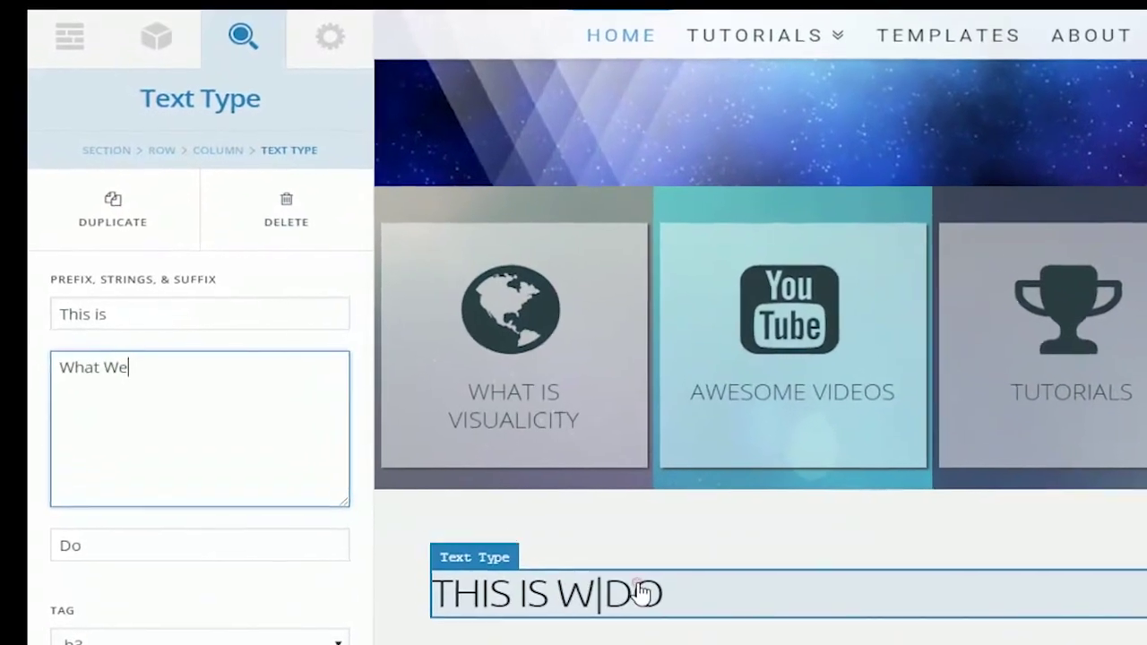
key("Tab")
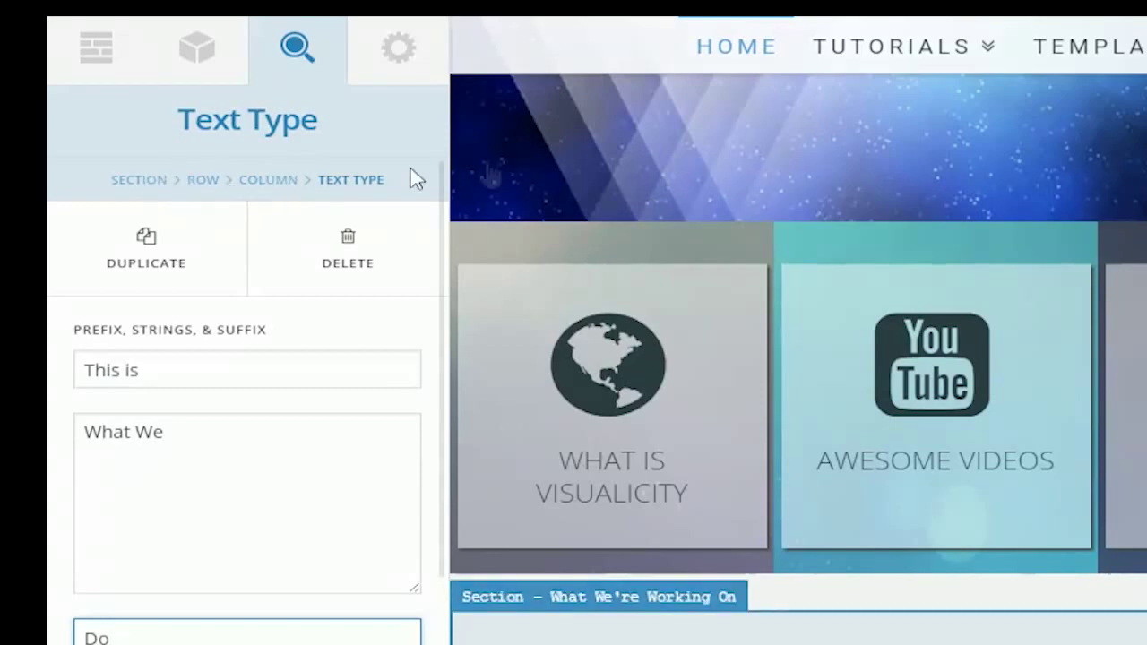
scroll(486, 174, "up", 3)
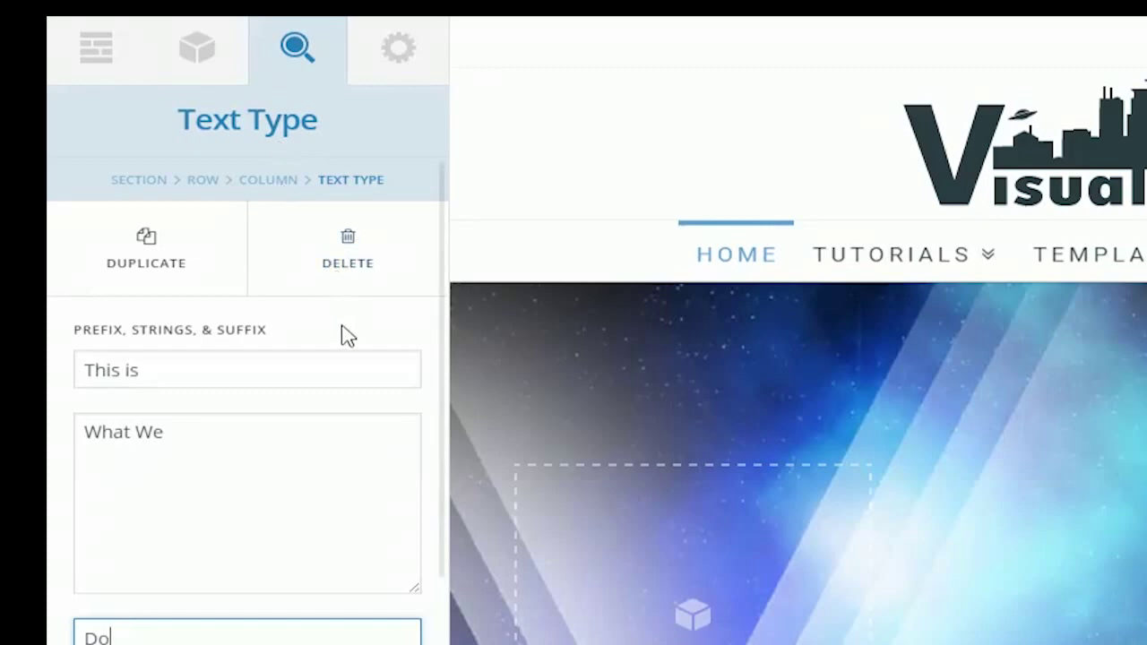
scroll(348, 322, "down", 4)
scroll(348, 291, "down", 3)
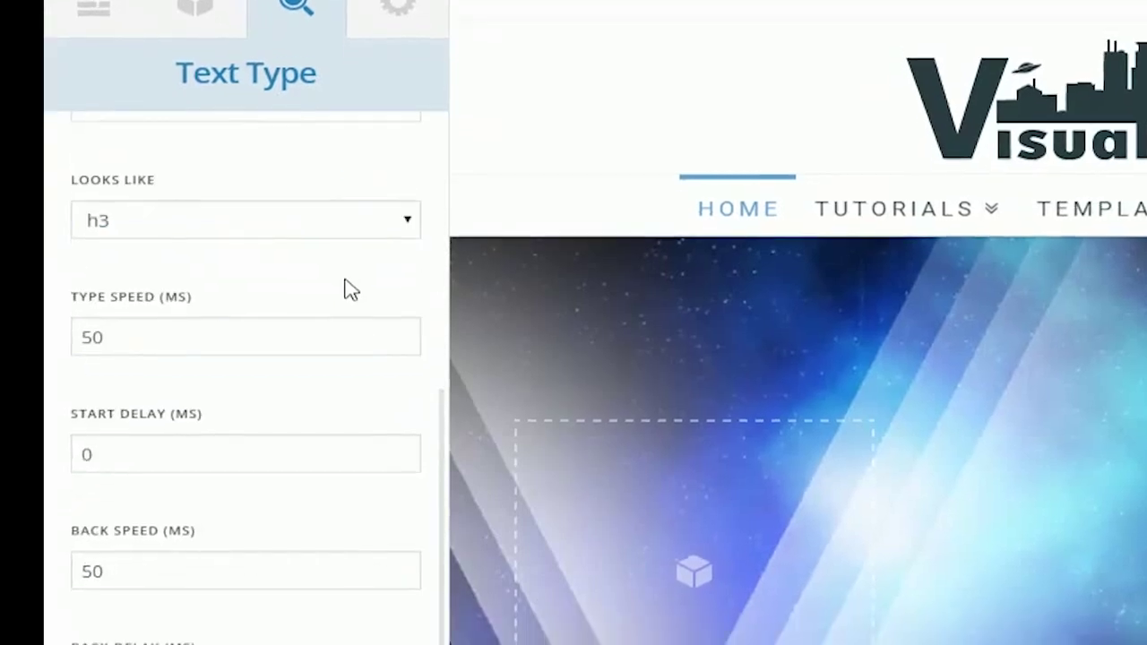
scroll(343, 296, "up", 3)
scroll(340, 285, "up", 3)
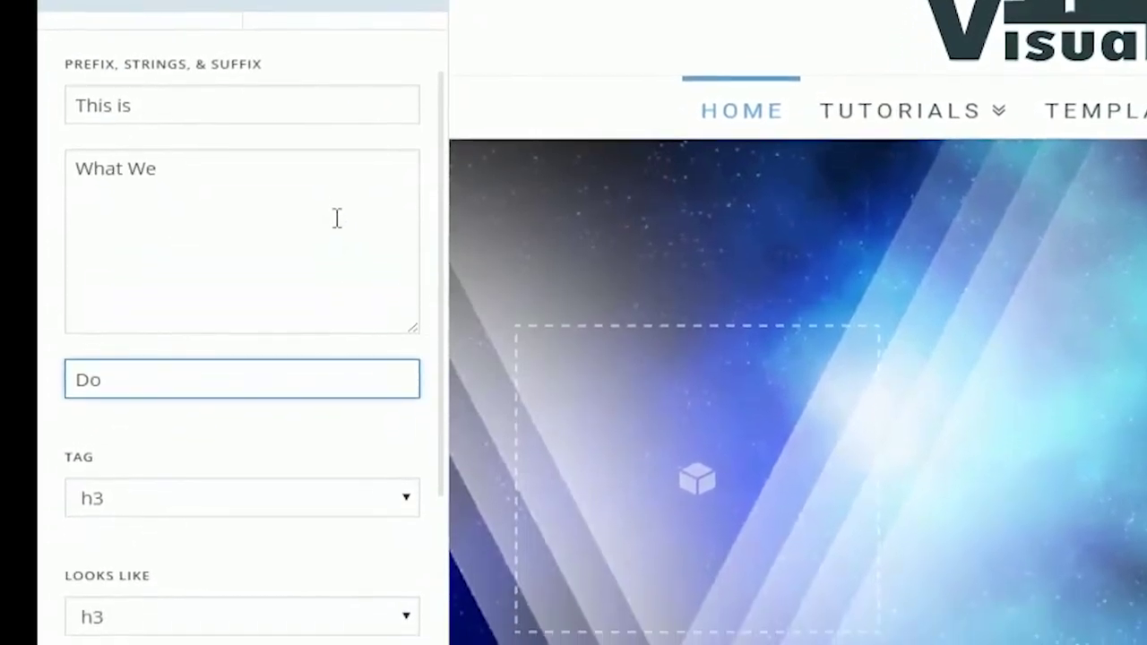
scroll(336, 193, "down", 8)
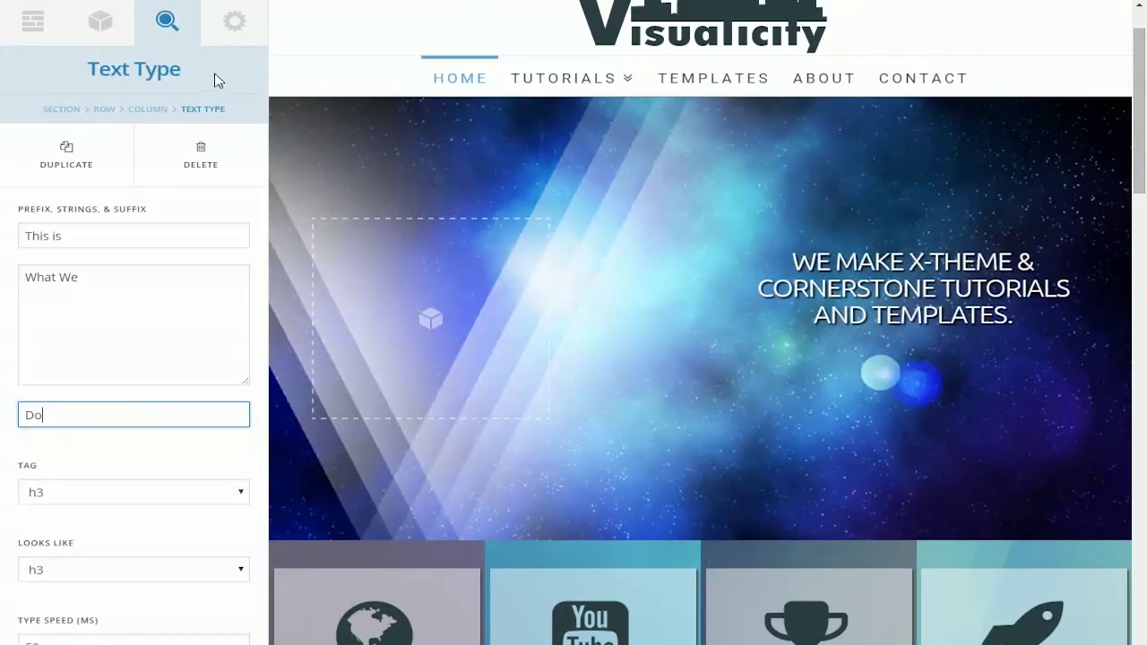
Show page Settings, viewing and closing the Custom CSS and Custom JS editors in turn.
left_click(231, 19)
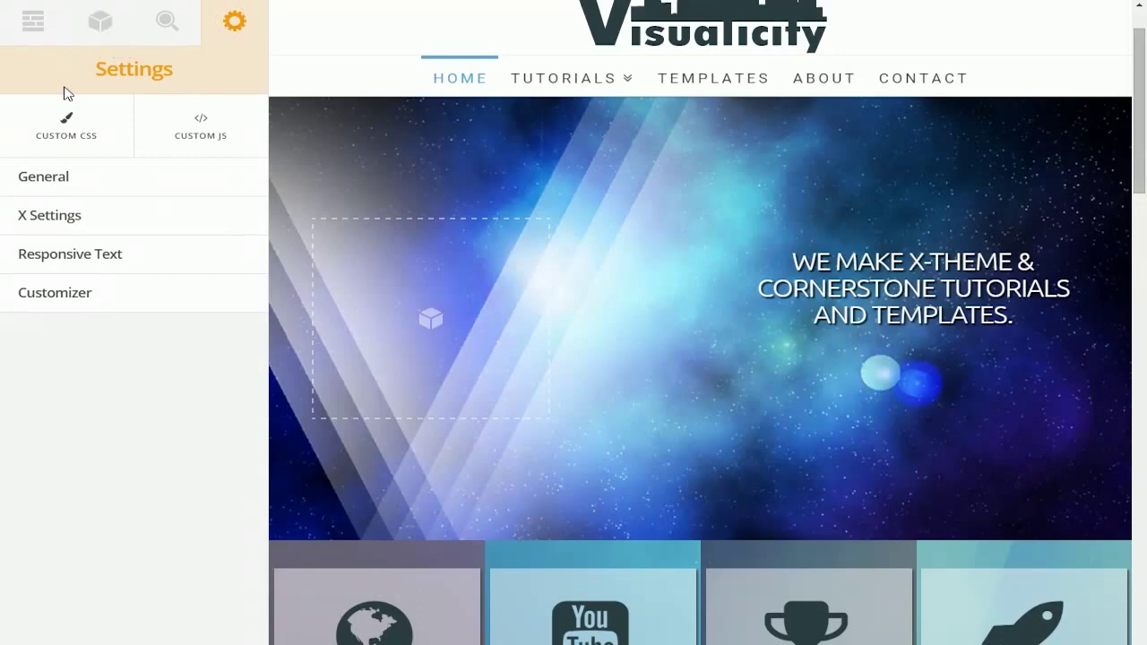
left_click(67, 119)
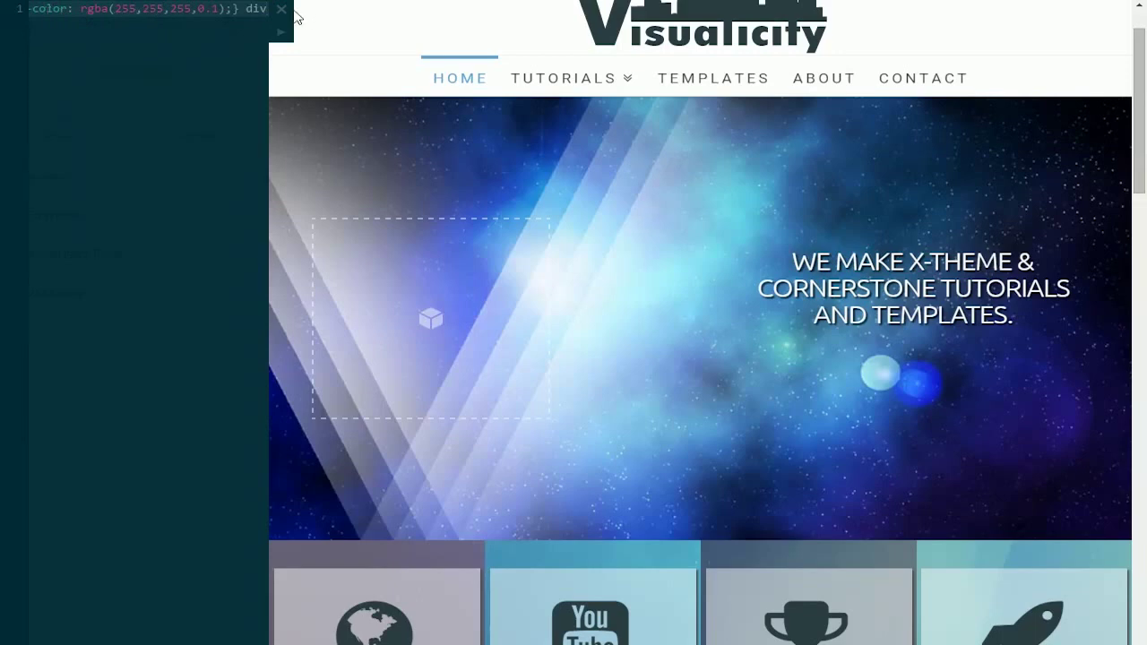
left_click(283, 9)
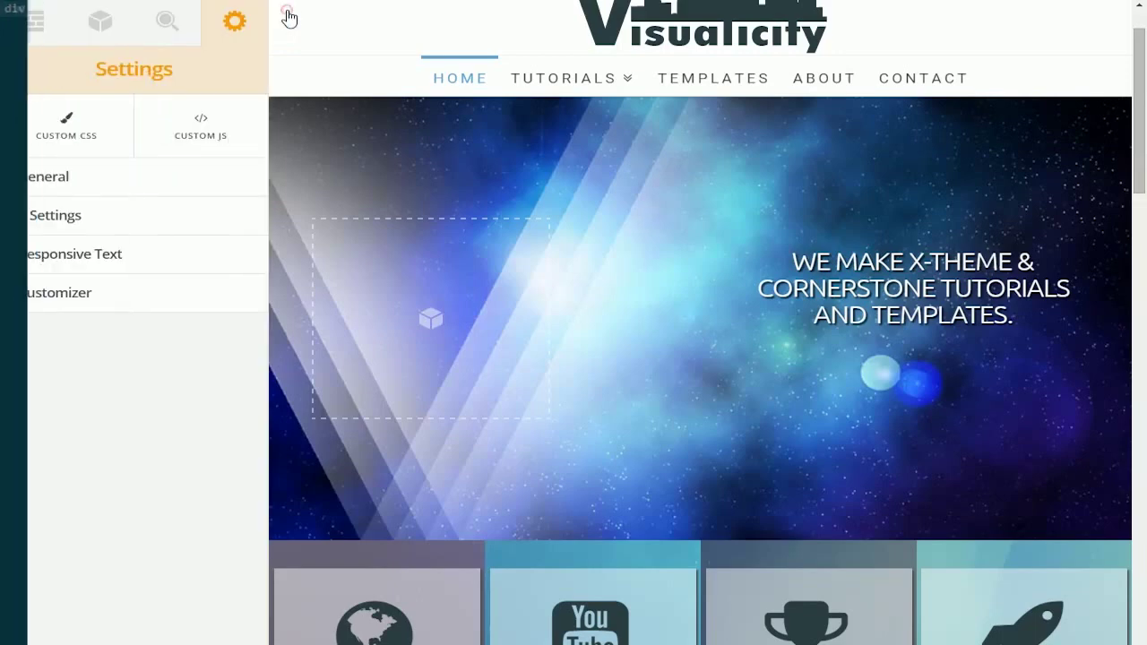
left_click(200, 123)
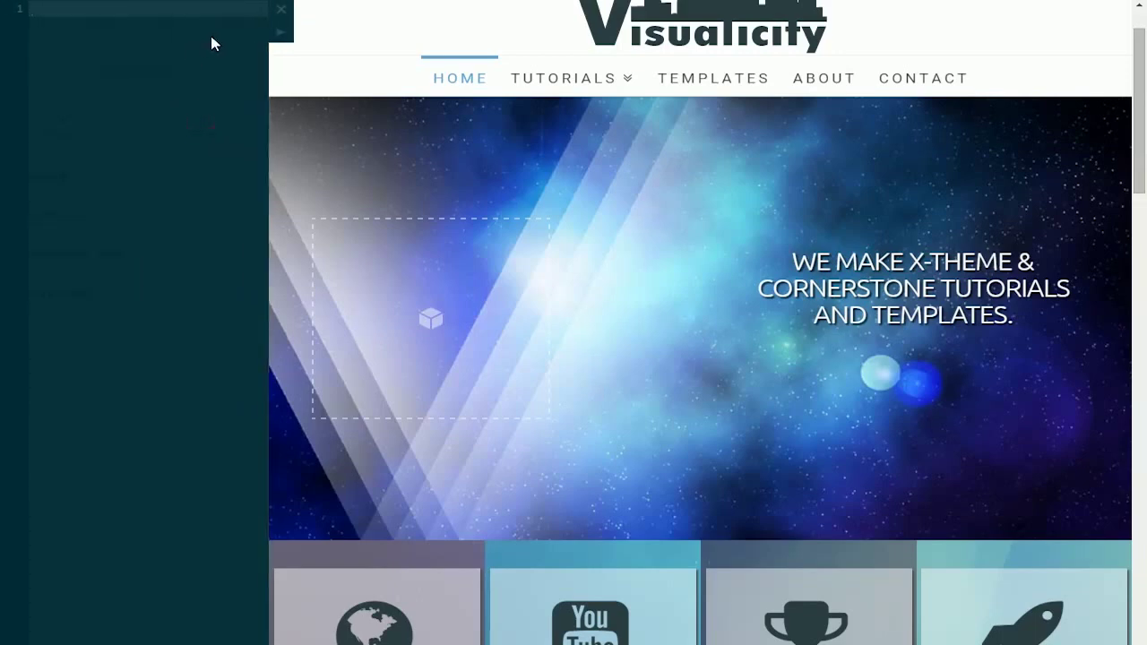
left_click(280, 10)
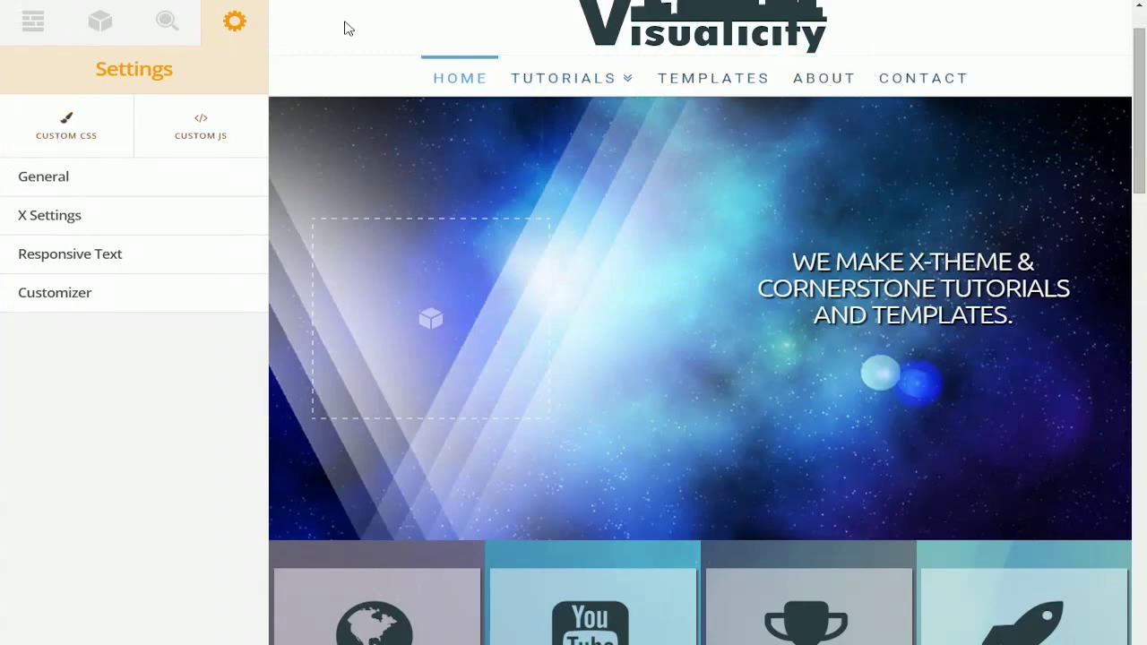
left_click(54, 180)
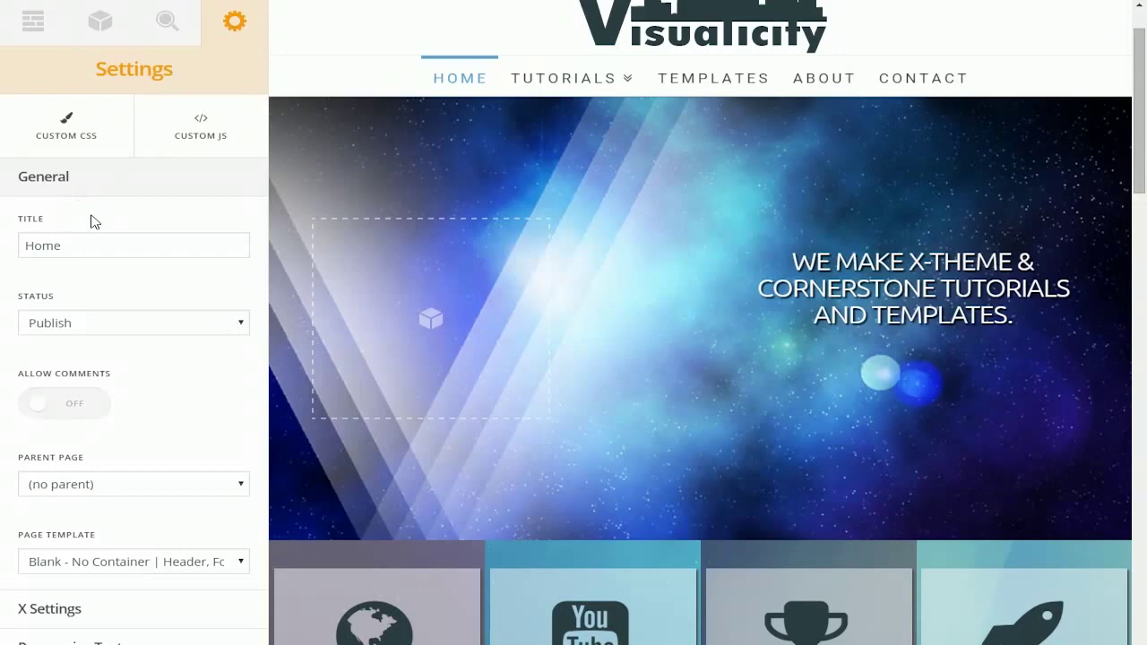
left_click(68, 320)
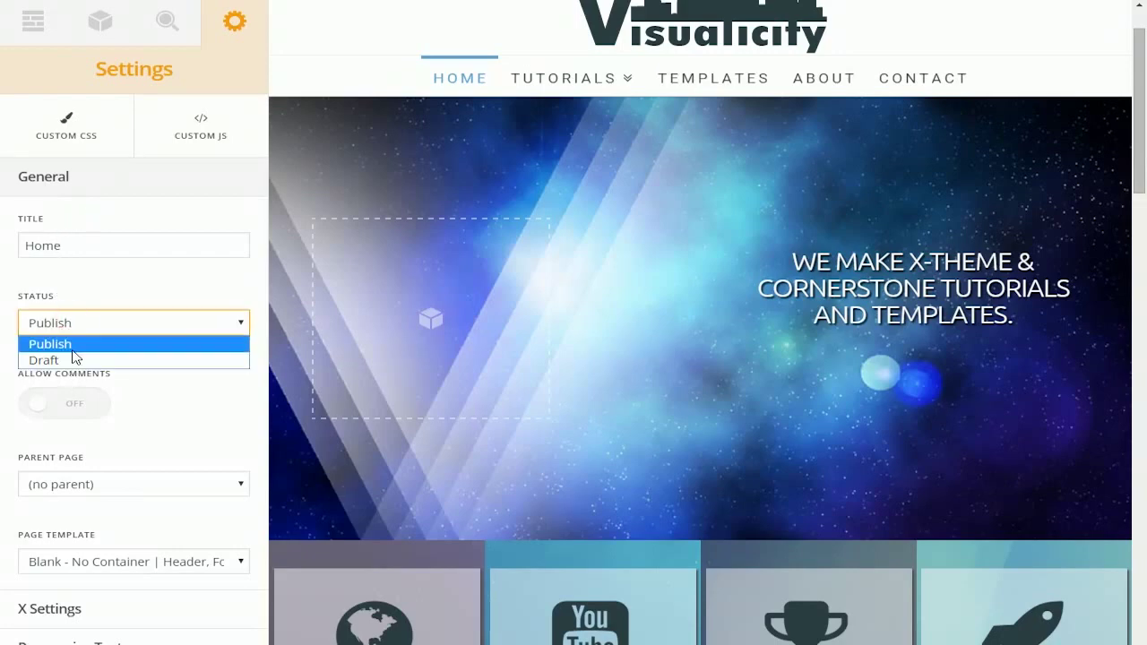
left_click(84, 289)
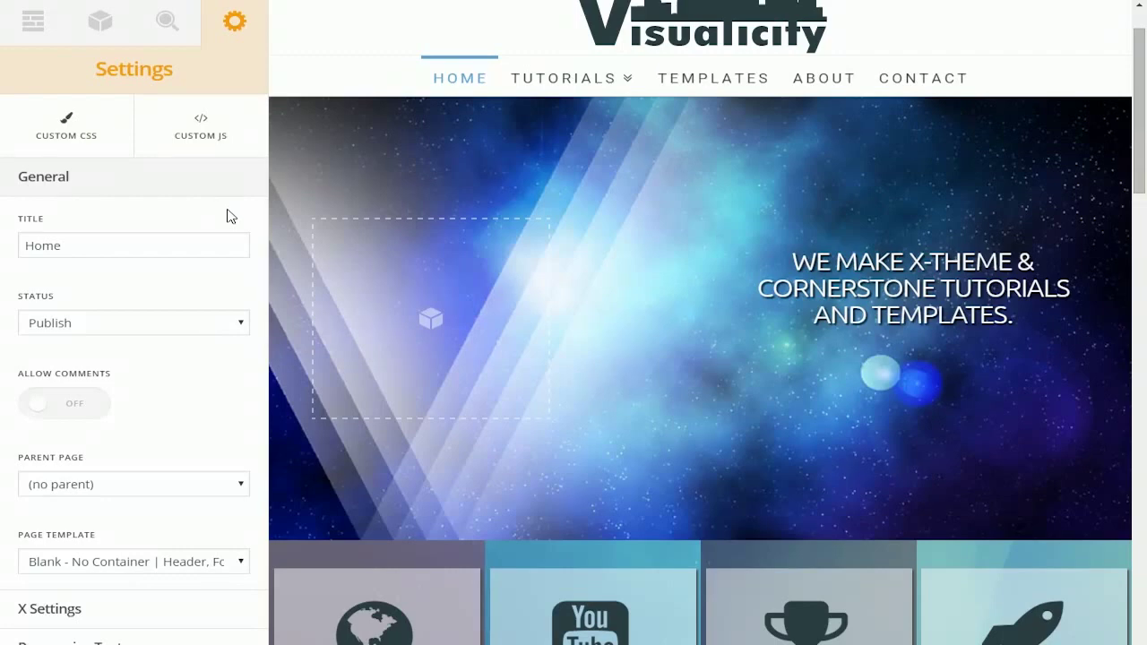
left_click(229, 176)
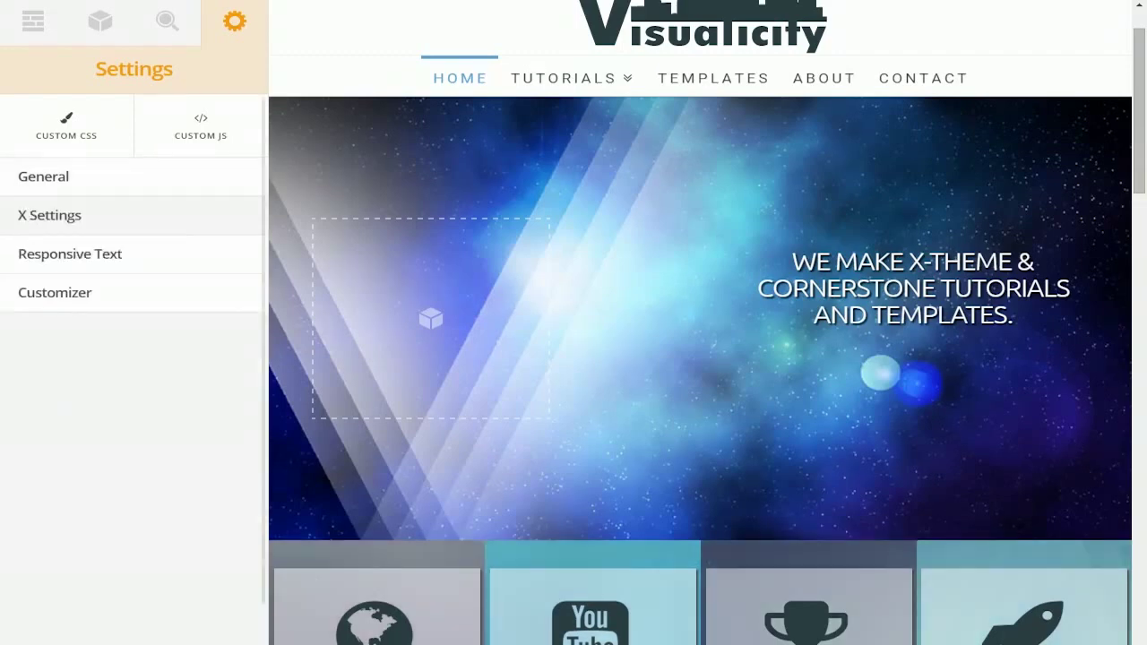
left_click(120, 218)
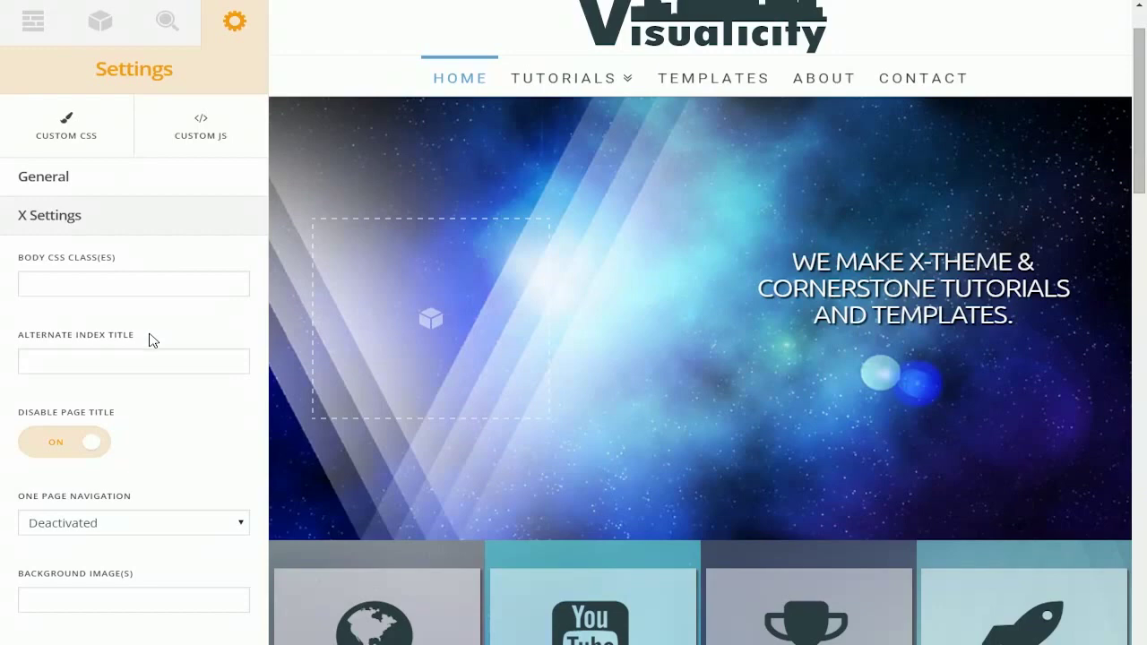
mouse_move(584, 80)
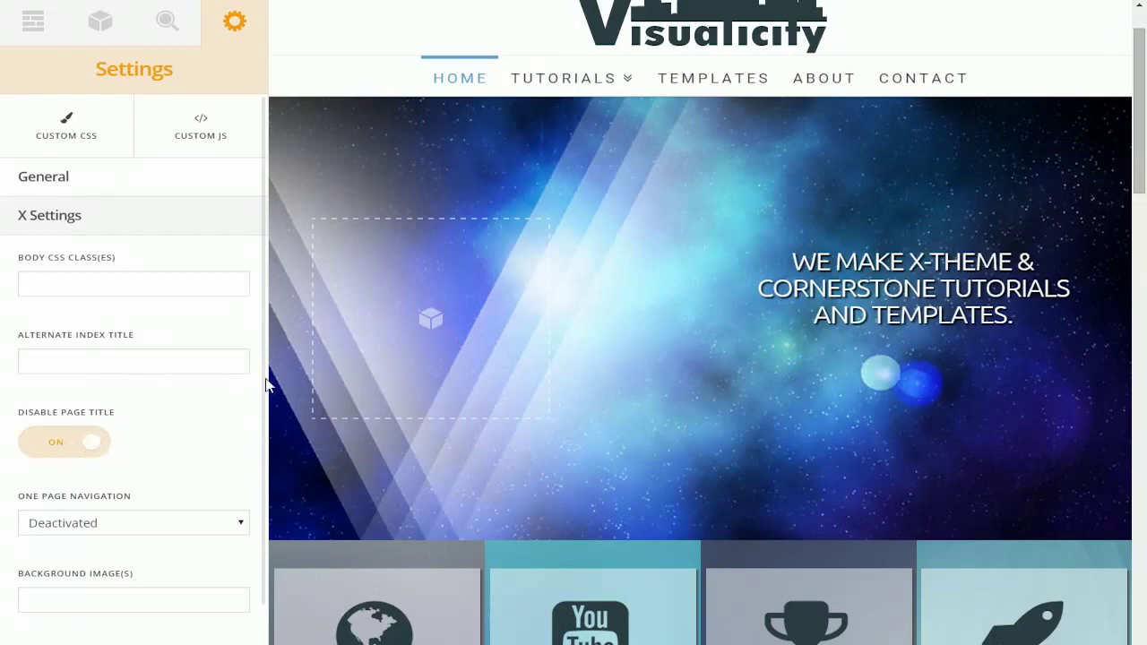
left_click_drag(264, 367, 269, 473)
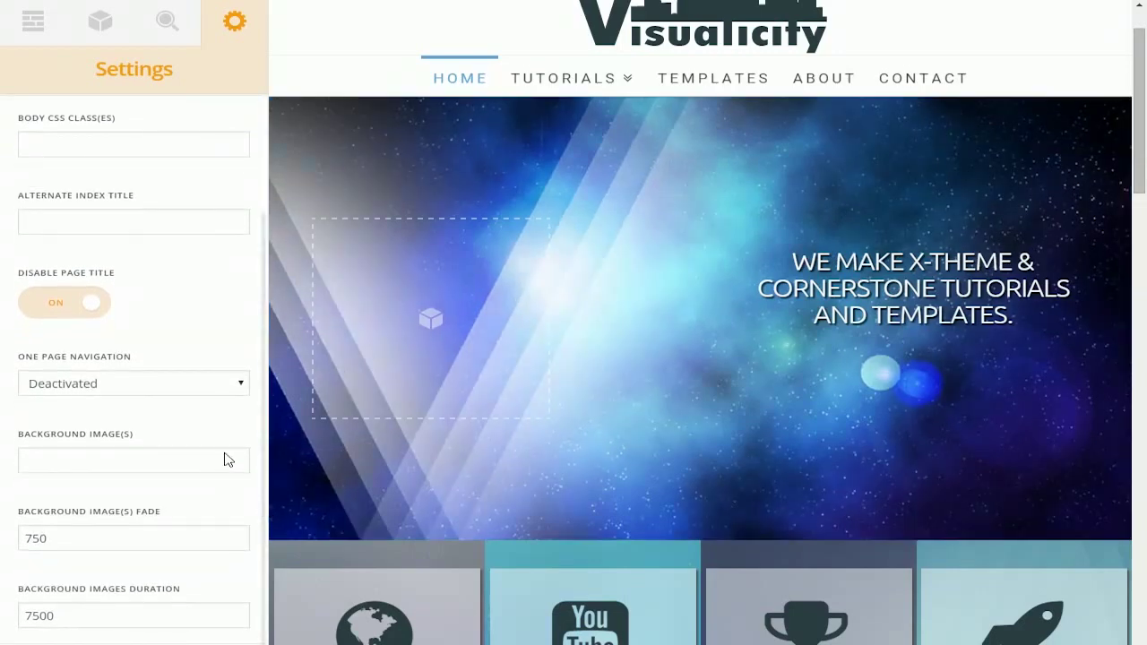
left_click(72, 389)
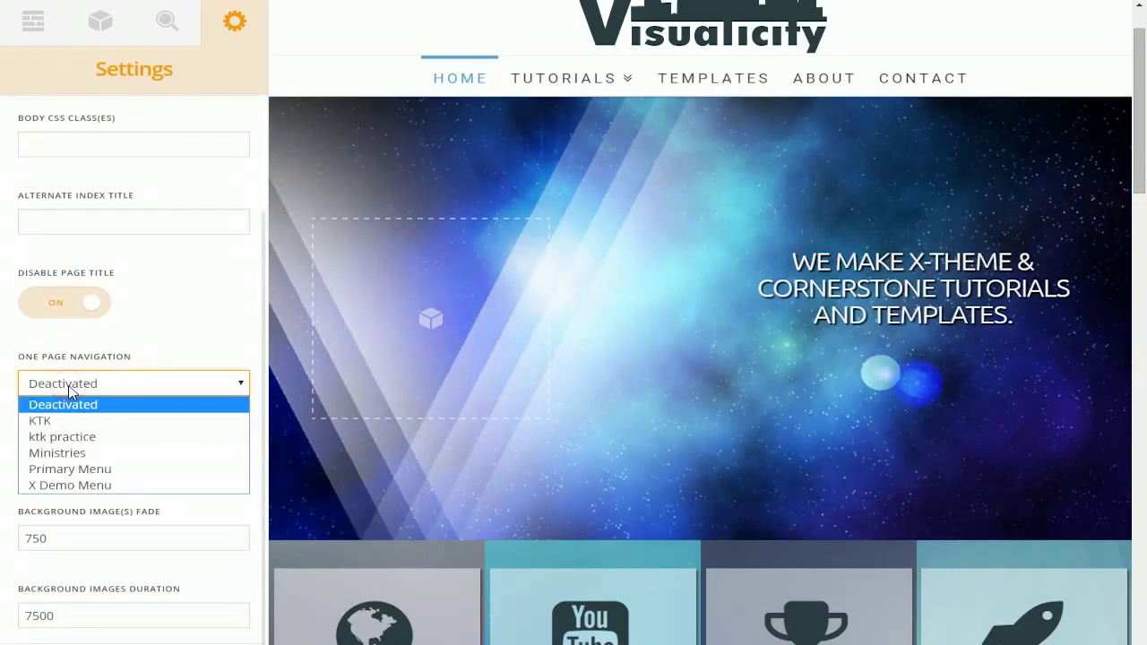
left_click(69, 386)
left_click(129, 392)
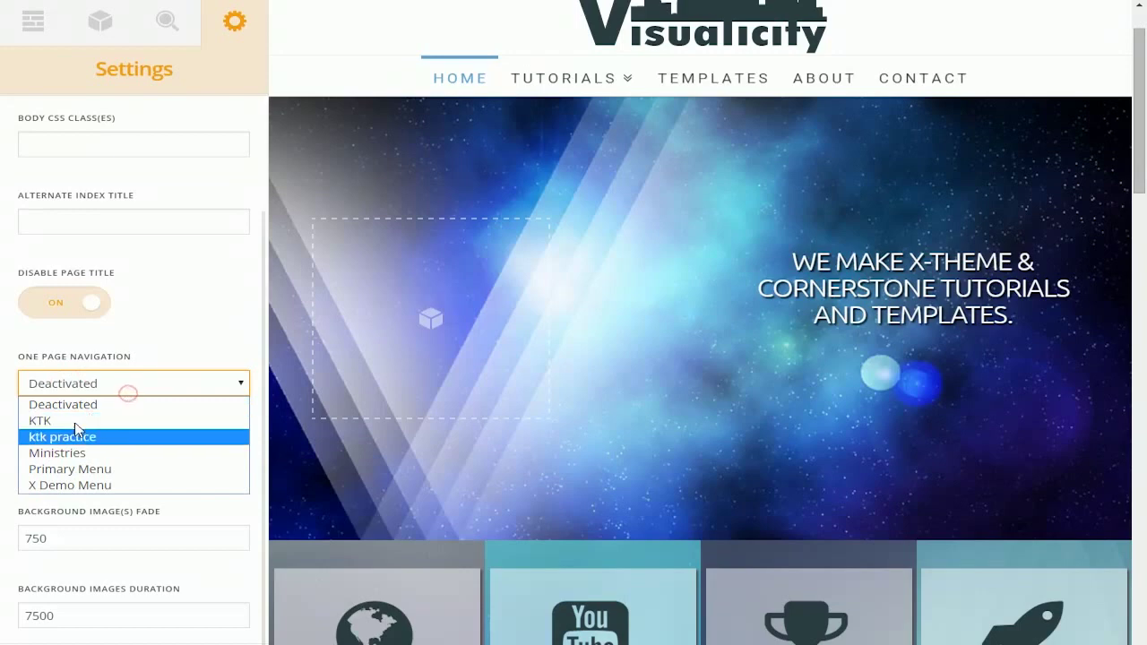
left_click(82, 388)
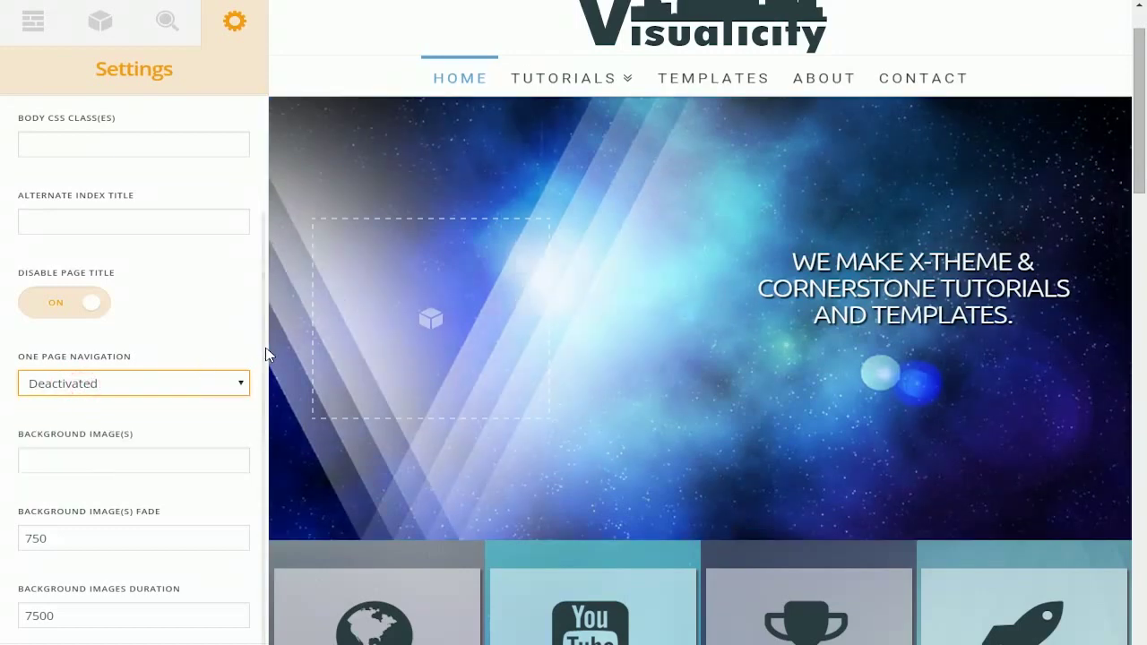
left_click(265, 351)
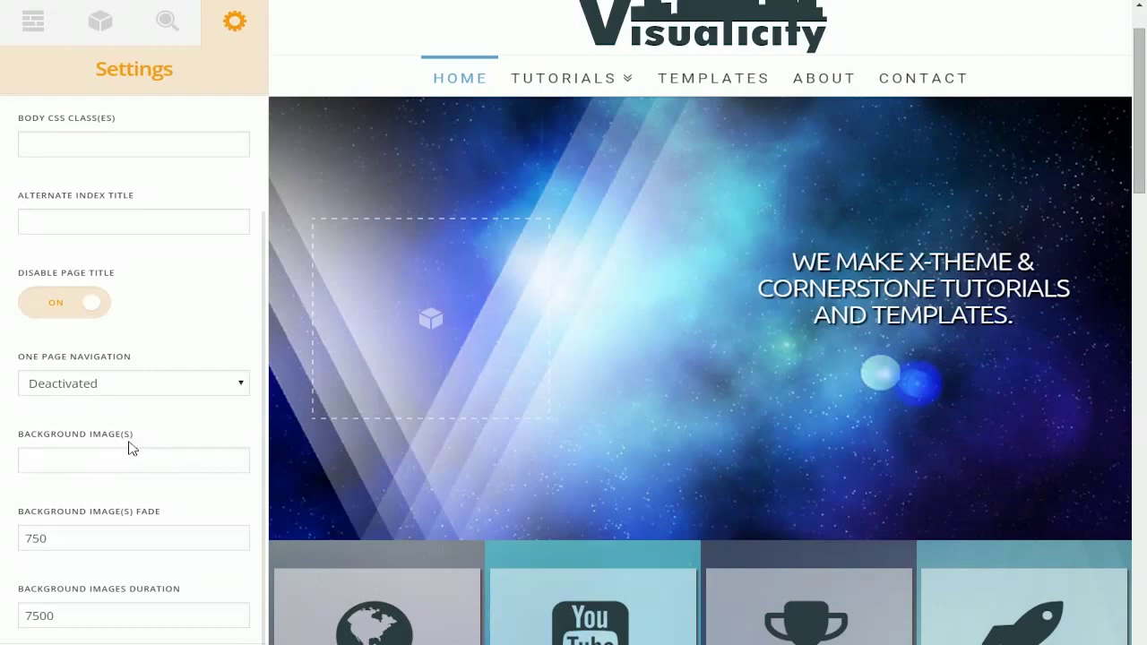
left_click(56, 455)
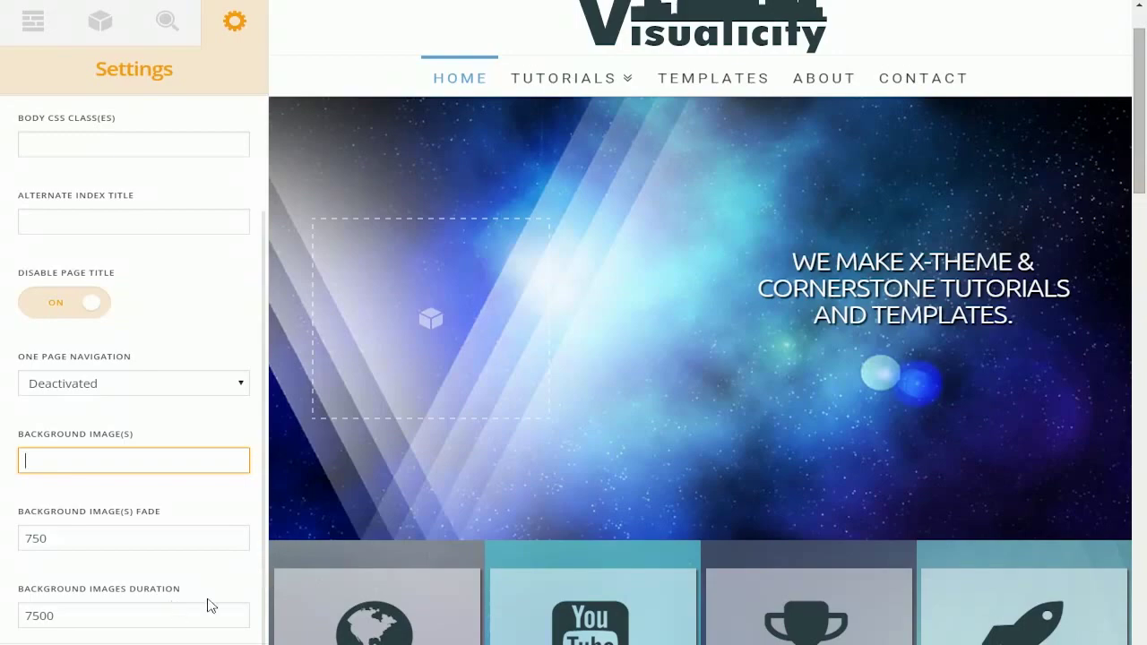
scroll(260, 573, "up", 3)
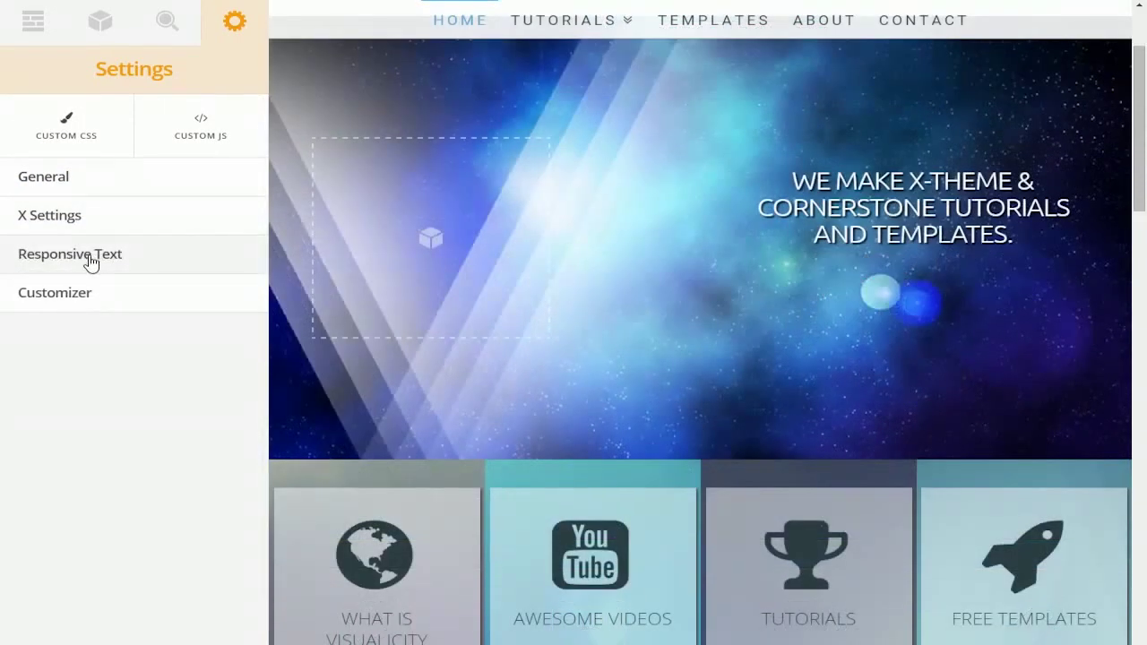
left_click(86, 260)
left_click(98, 313)
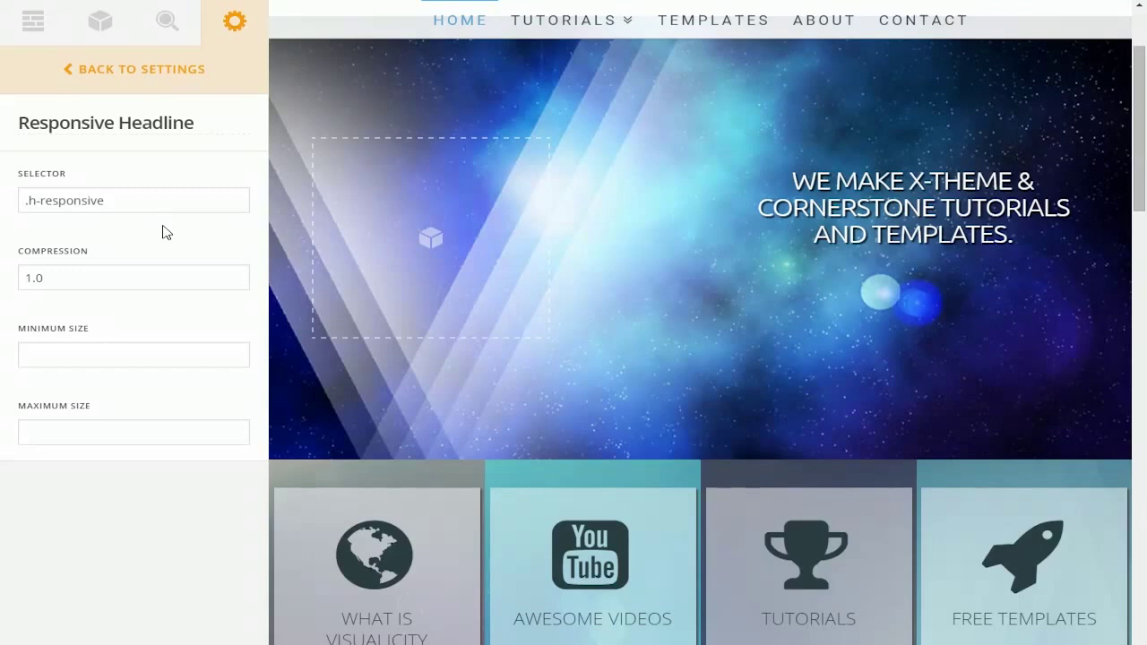
mouse_move(76, 258)
left_click(135, 69)
left_click(92, 261)
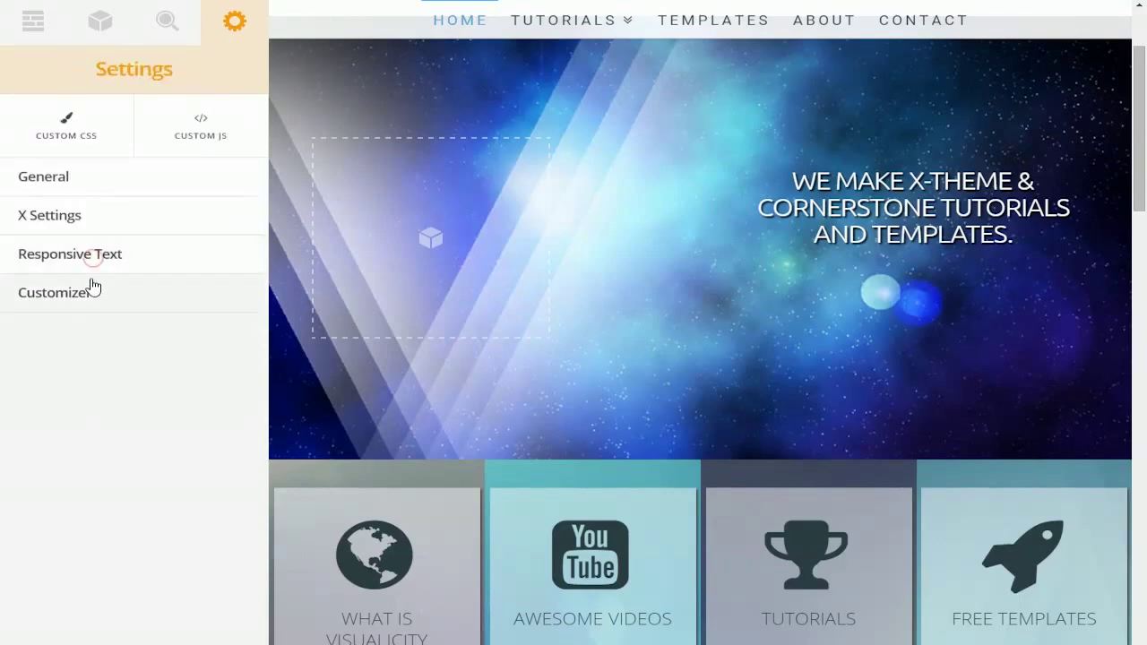
Expand the Customizer info, collapse and restore the sidebar, then reveal the Dashboard/View Page choices.
left_click(83, 296)
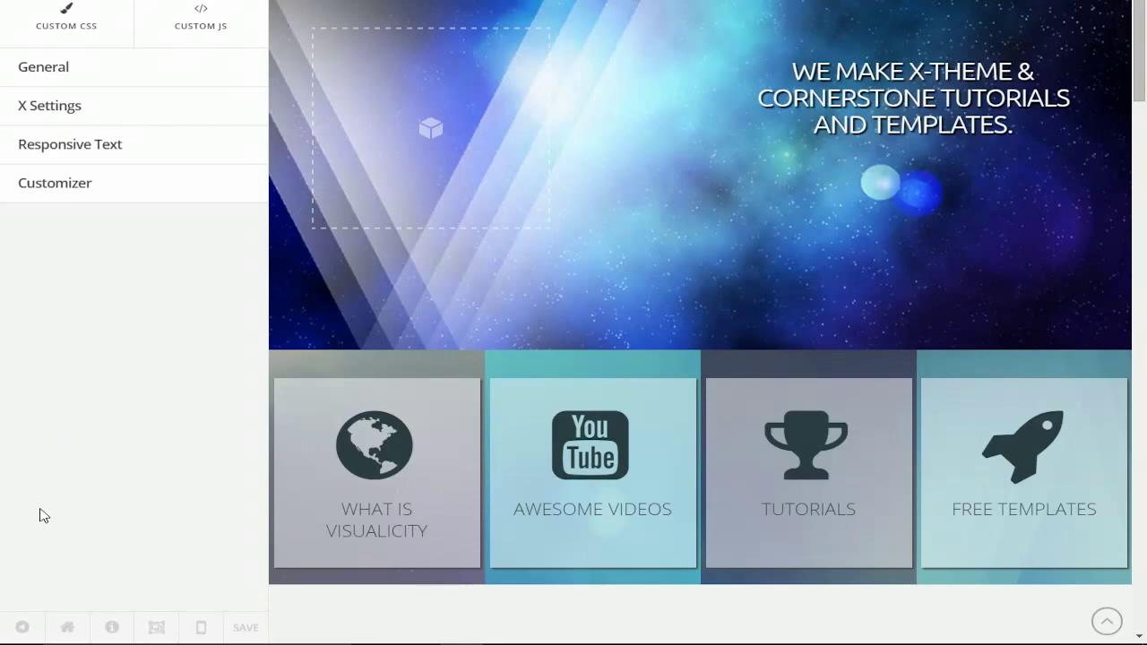
left_click(22, 629)
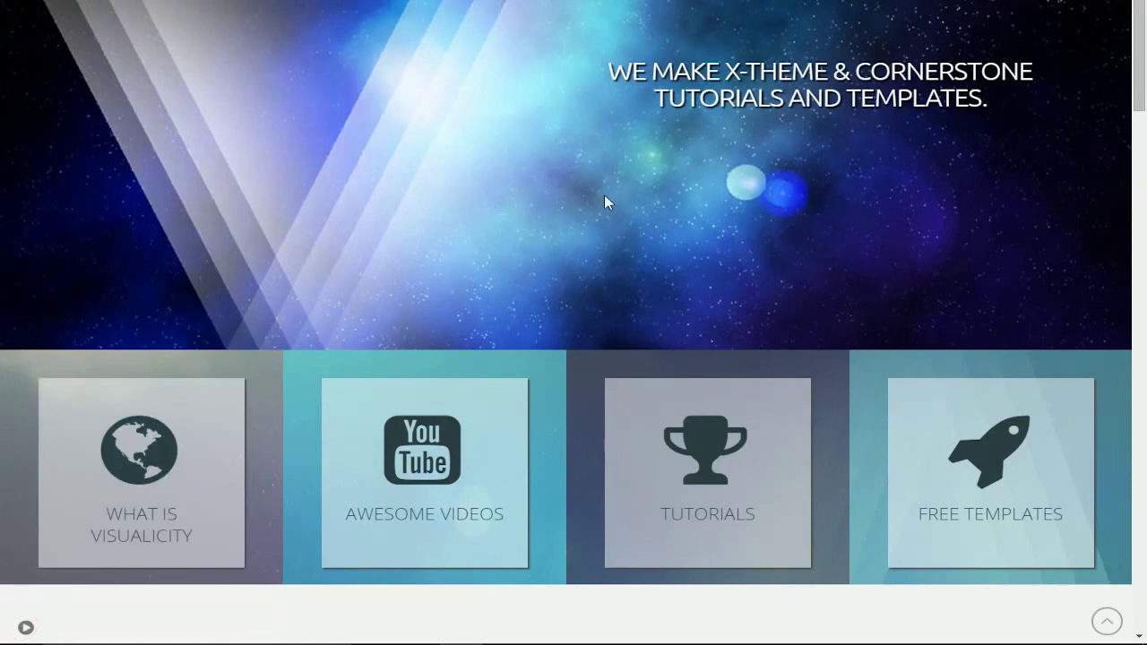
left_click(25, 627)
left_click(66, 627)
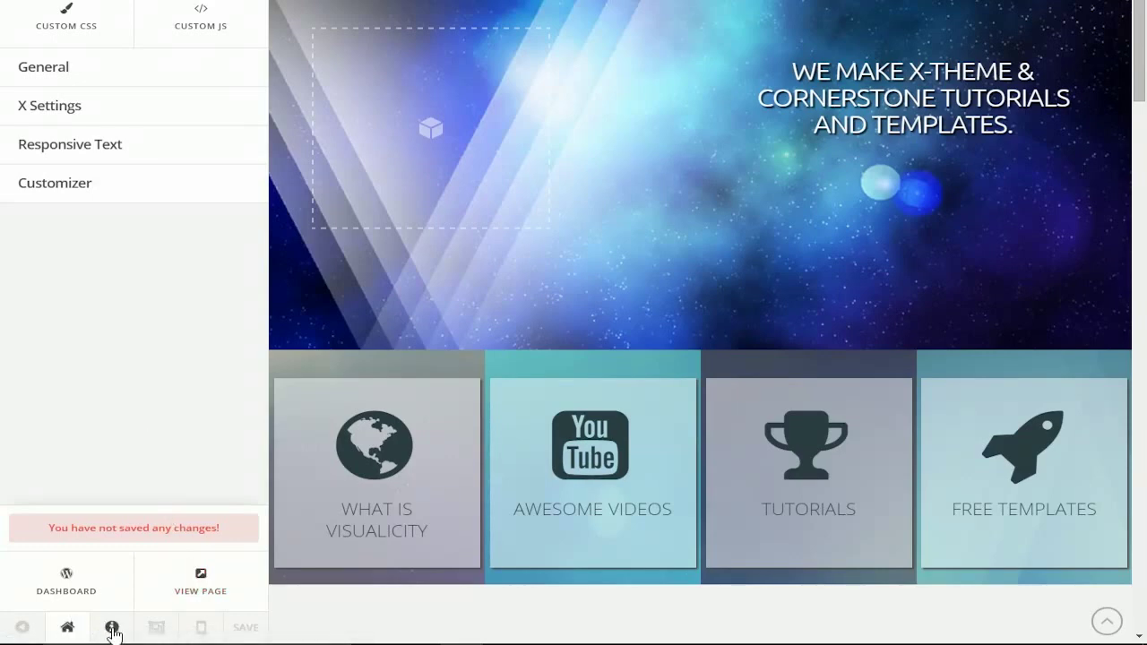
Inspect the column's settings, reviewing the Border, Padding, Fade and Background Color option descriptions.
left_click(112, 629)
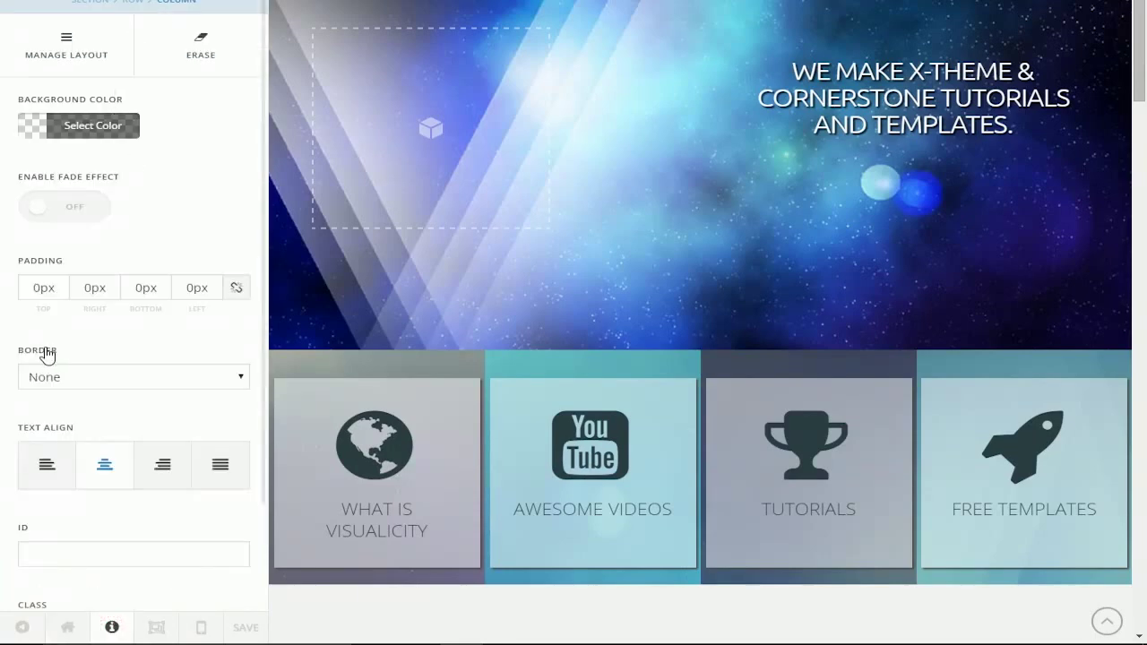
mouse_move(47, 355)
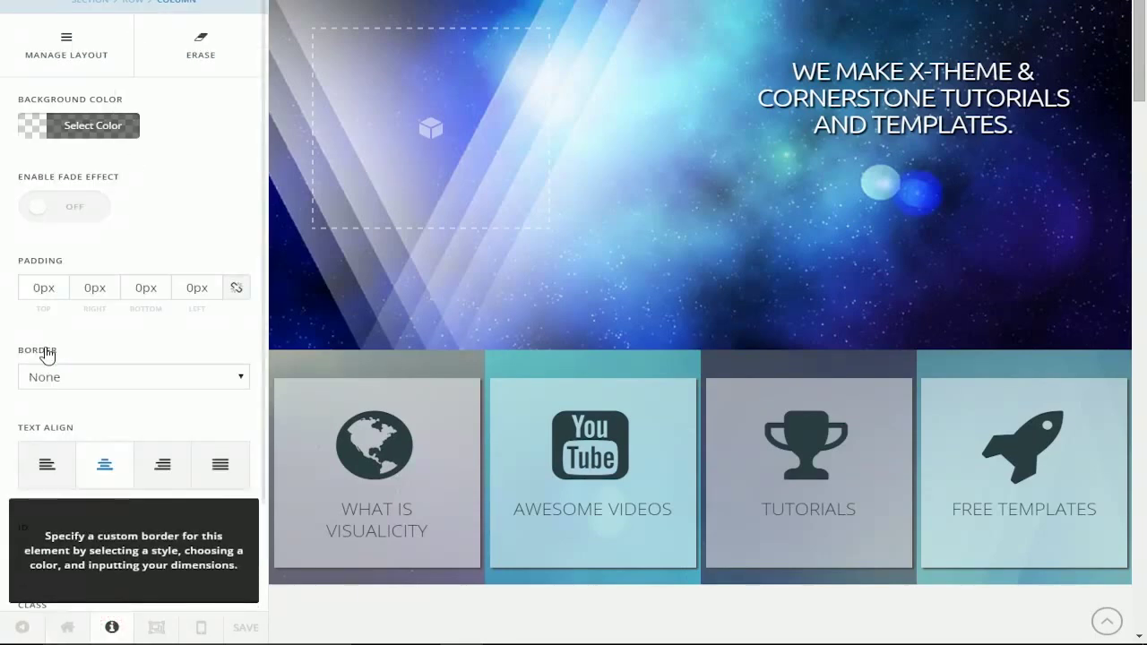
mouse_move(50, 269)
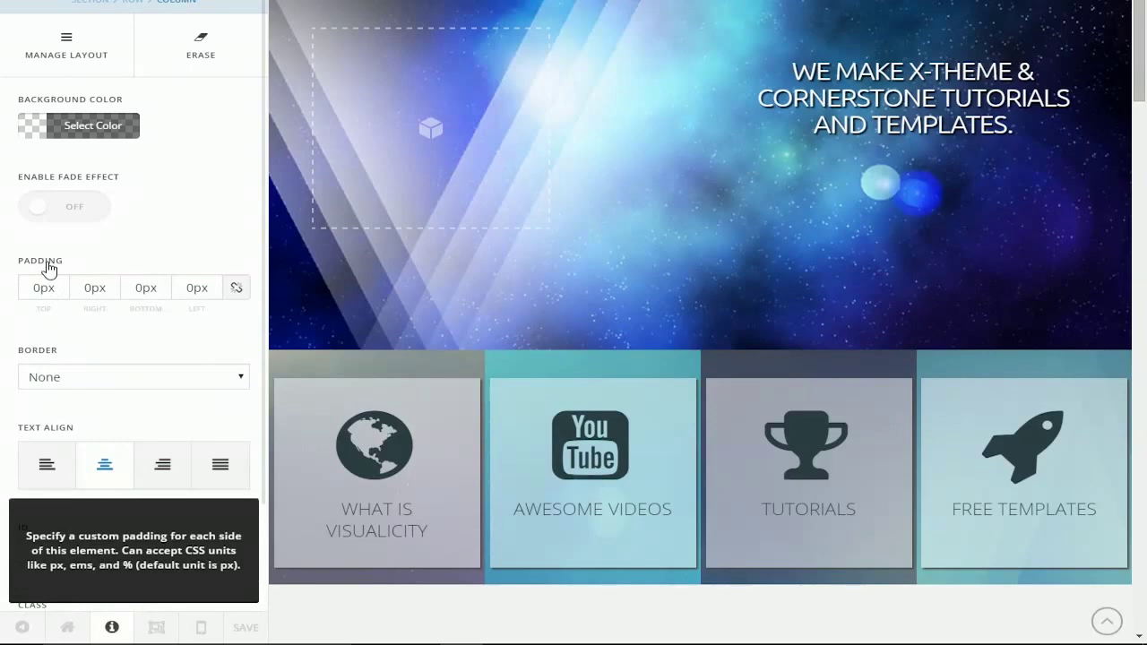
mouse_move(85, 183)
mouse_move(77, 101)
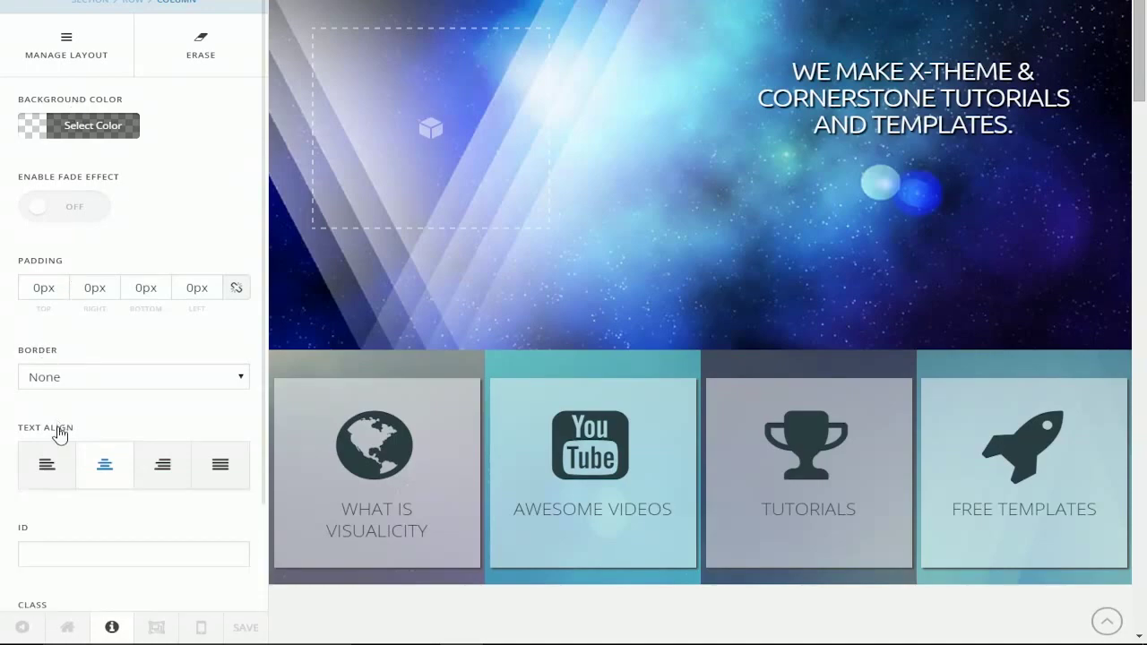
Turn on Skeleton Mode to view the sections, rows and columns wireframe, then turn it off.
left_click(154, 629)
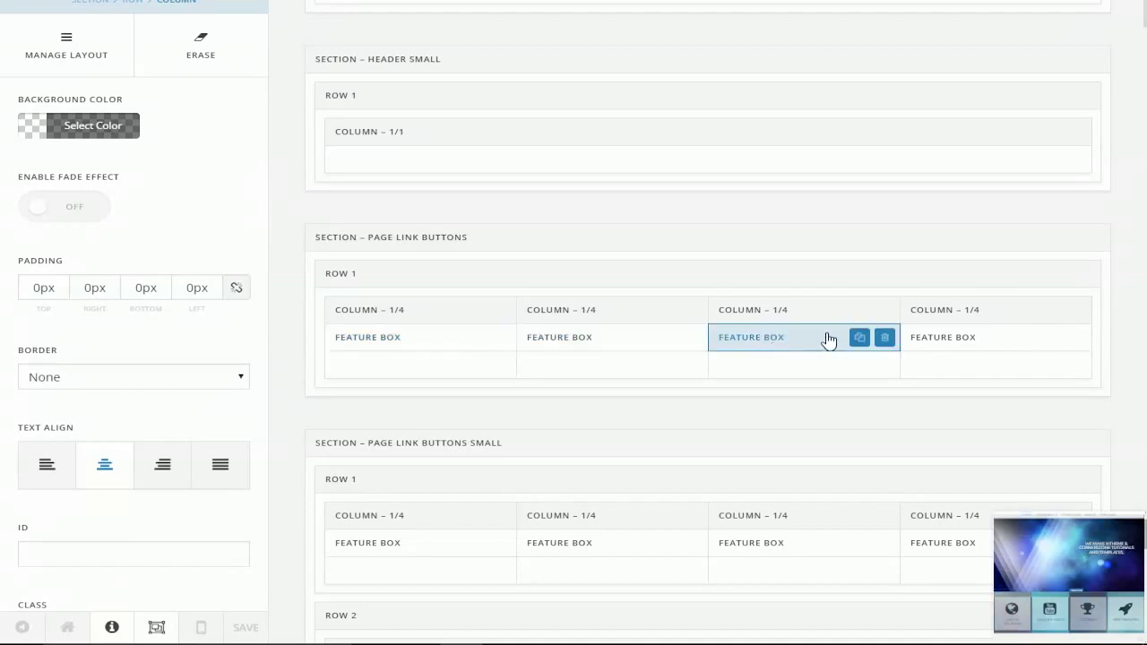
left_click(157, 625)
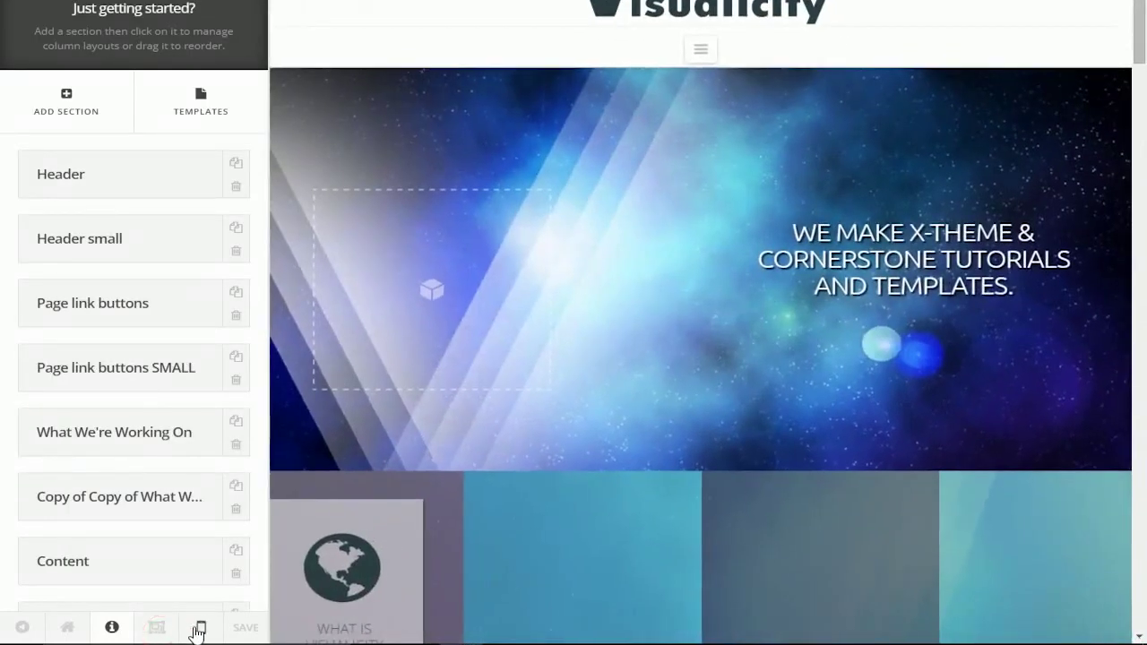
Cycle the responsive preview through Extra Large, Large, Medium, Small and Extra Small, settling on Small (481px–767px).
left_click(201, 630)
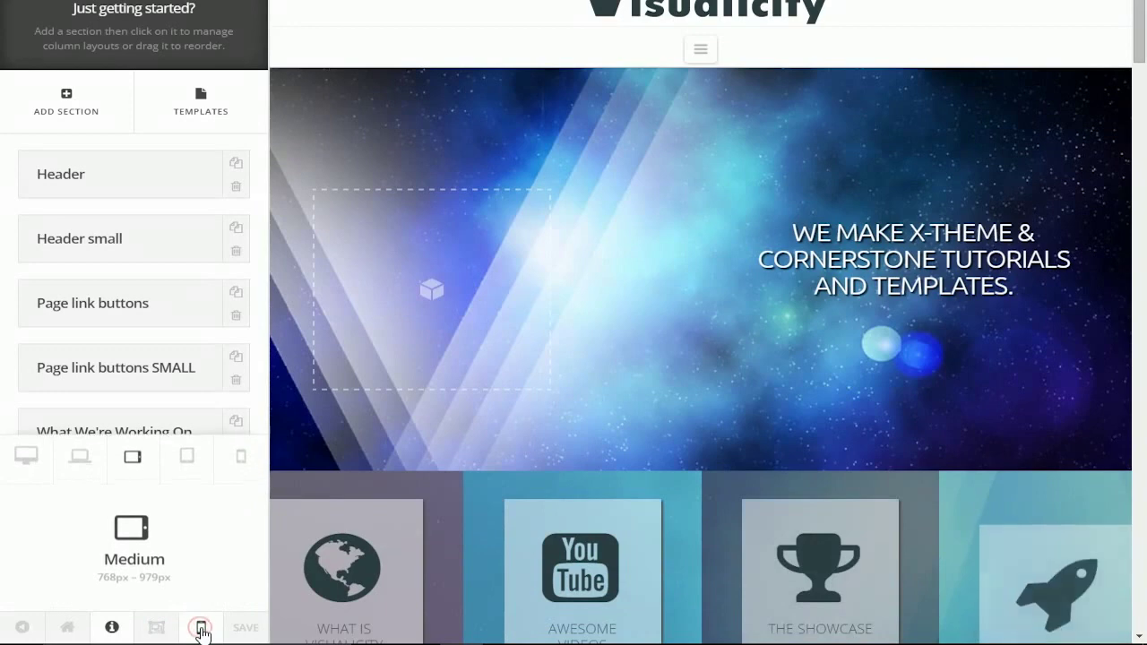
left_click(49, 473)
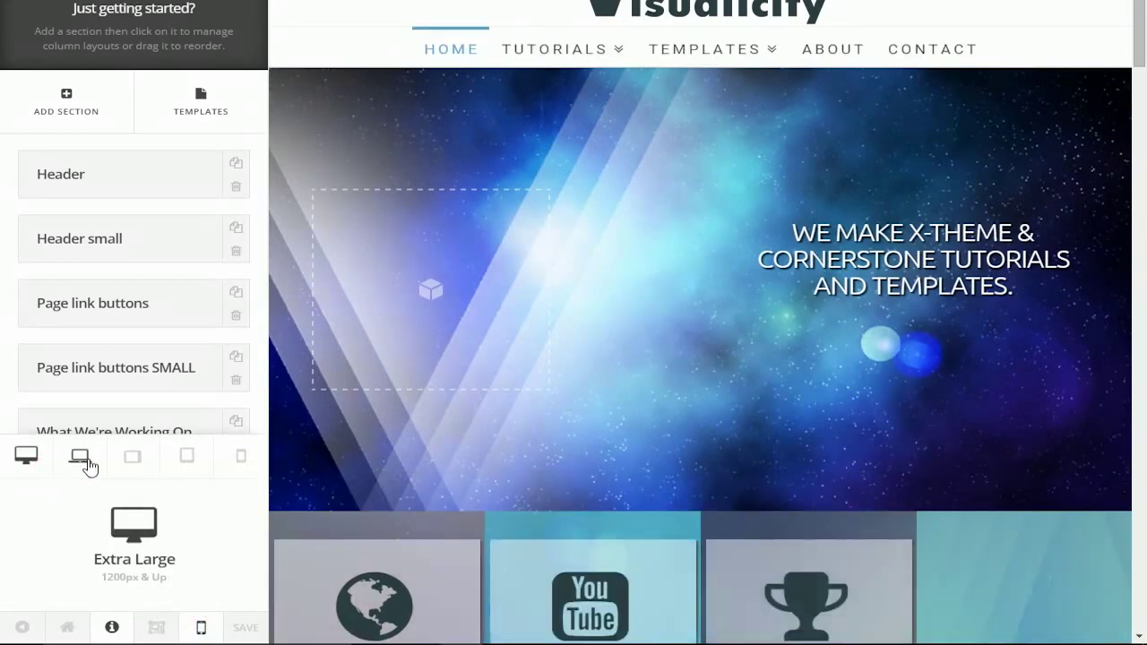
left_click(87, 462)
left_click(132, 461)
left_click(184, 461)
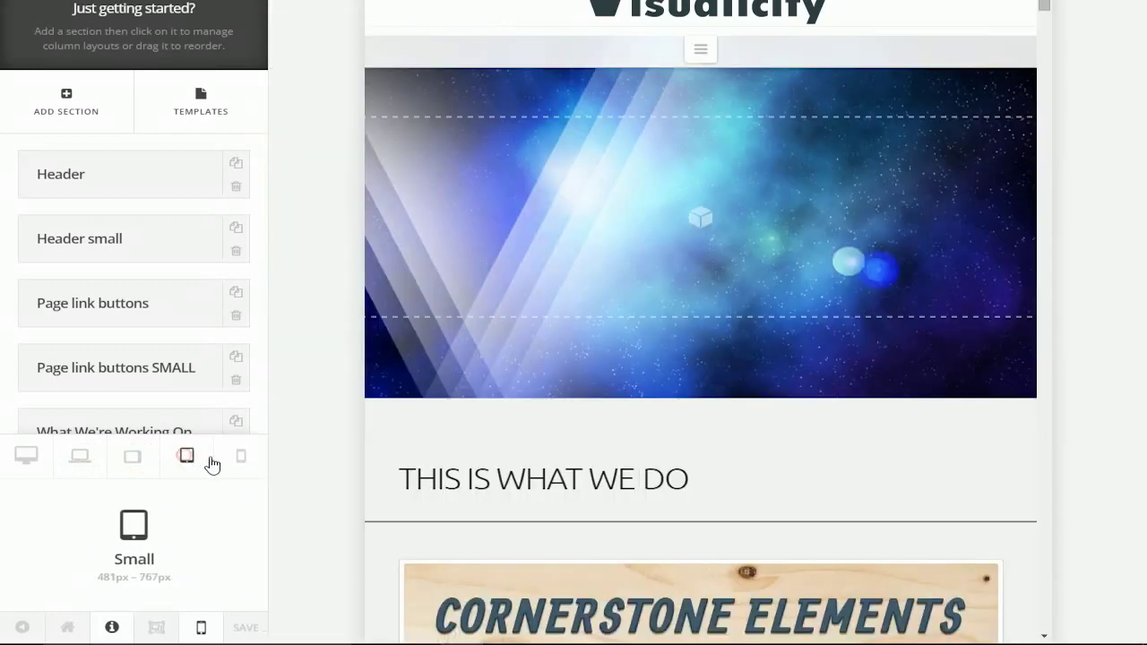
left_click(239, 458)
left_click(187, 463)
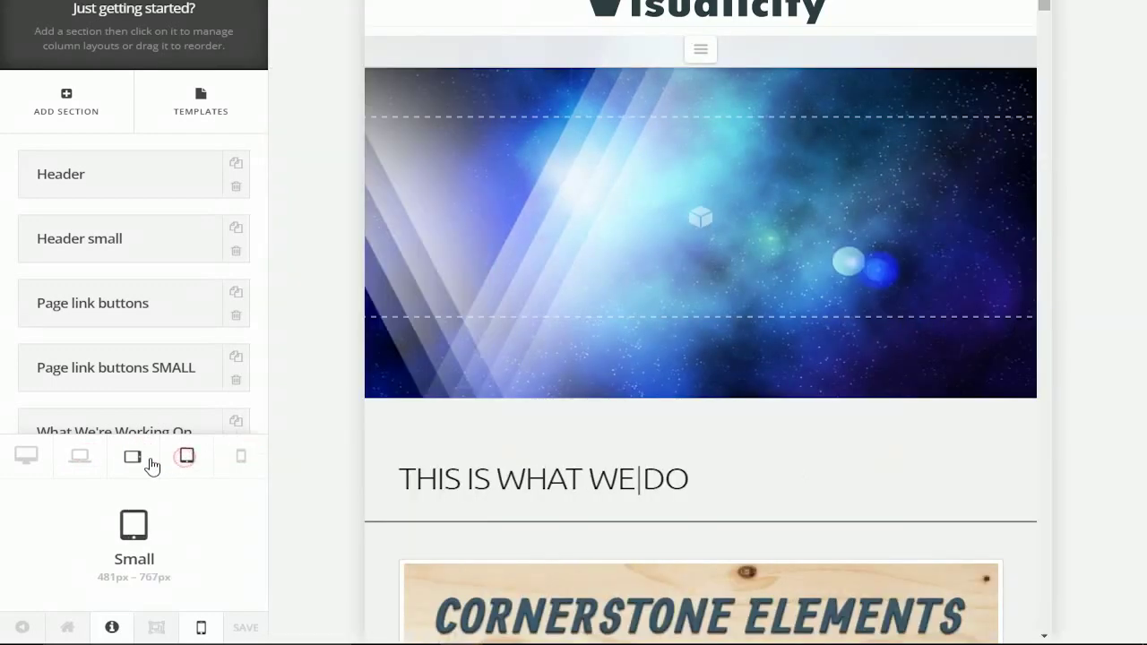
left_click(147, 463)
left_click(78, 460)
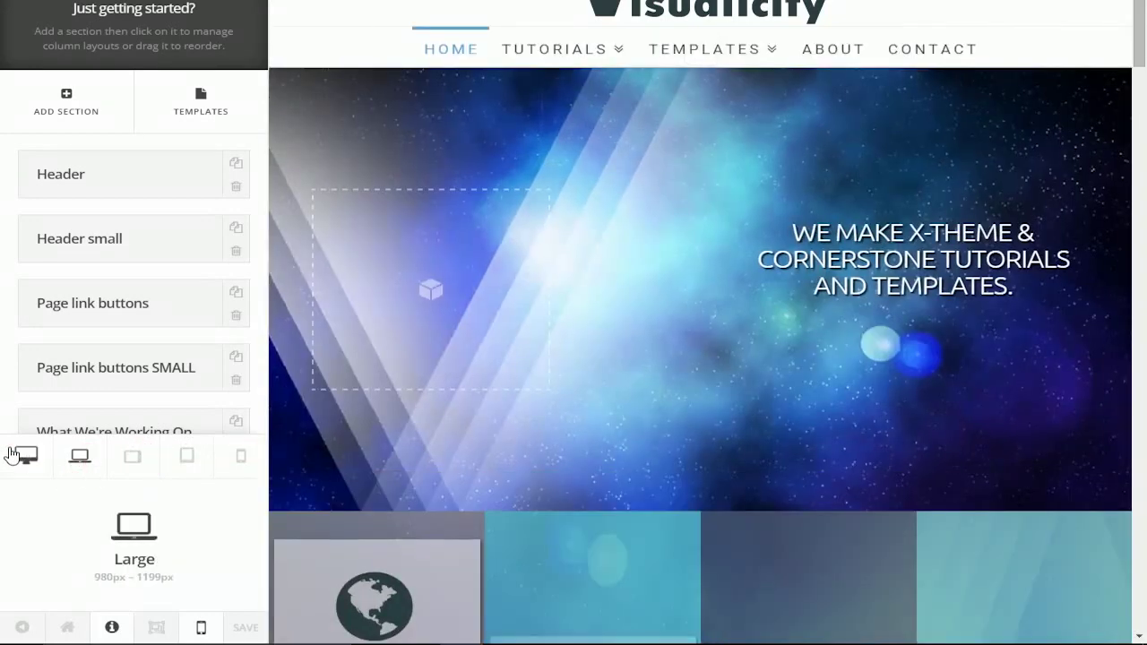
left_click(141, 466)
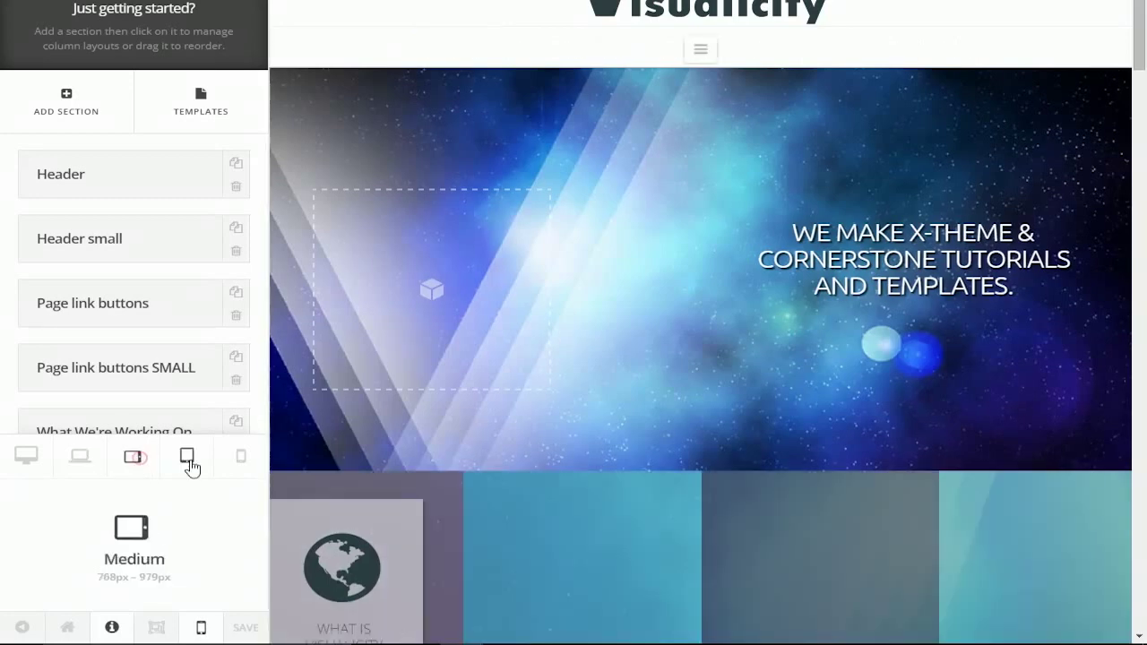
left_click(190, 466)
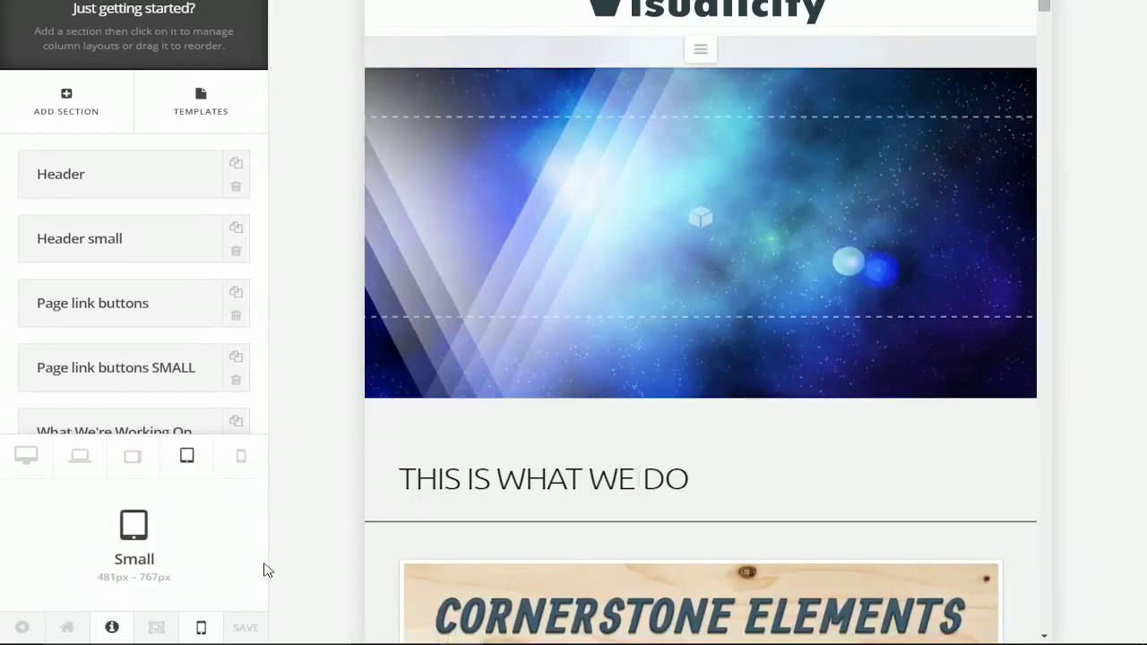
Save the Visualicity home page from the bottom toolbar.
left_click(251, 628)
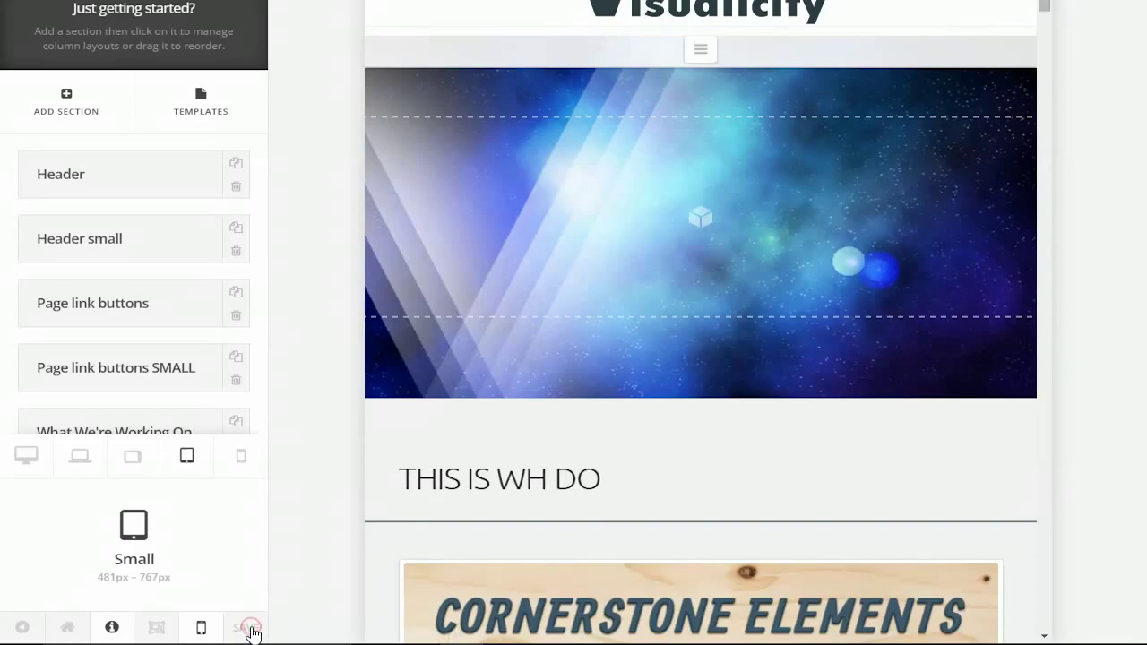